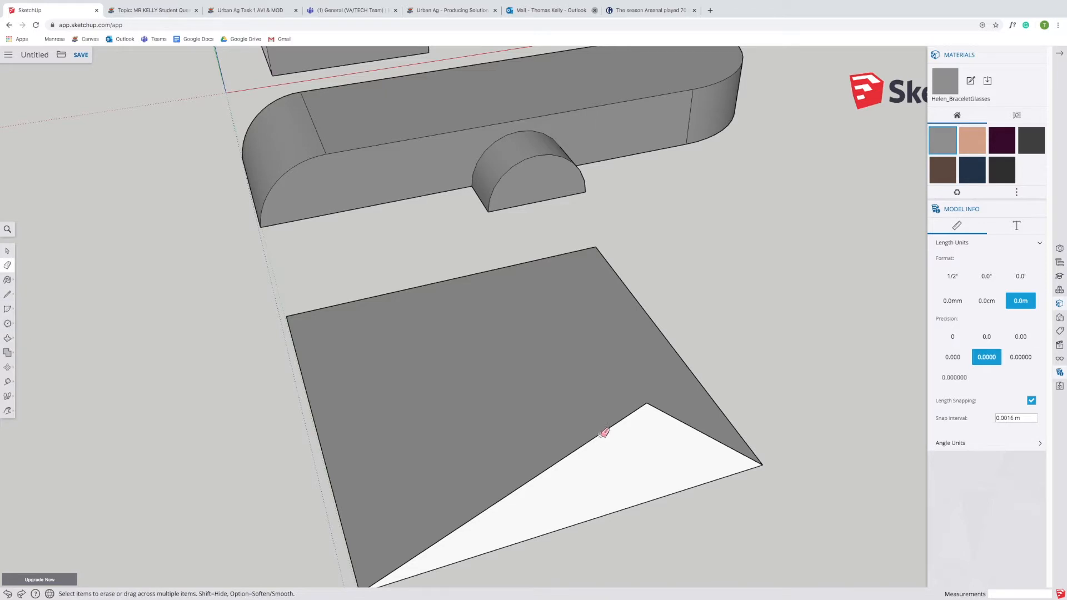
Step: Erase the edges dividing off the corner of the large square face and pull the whole face up about 0.3 m
click(676, 418)
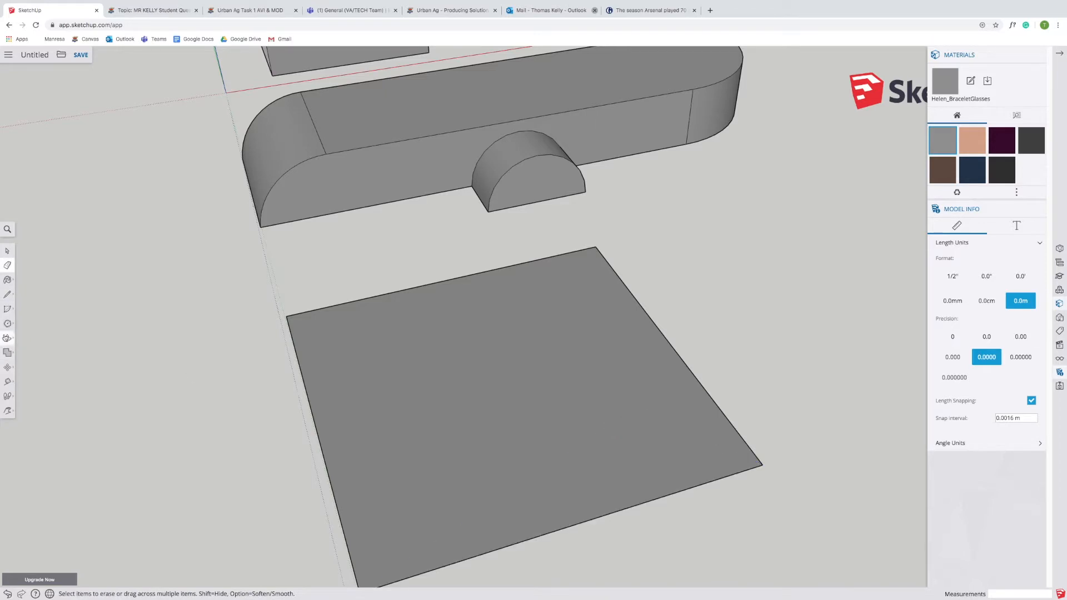
click(8, 338)
drag(391, 410, 388, 404)
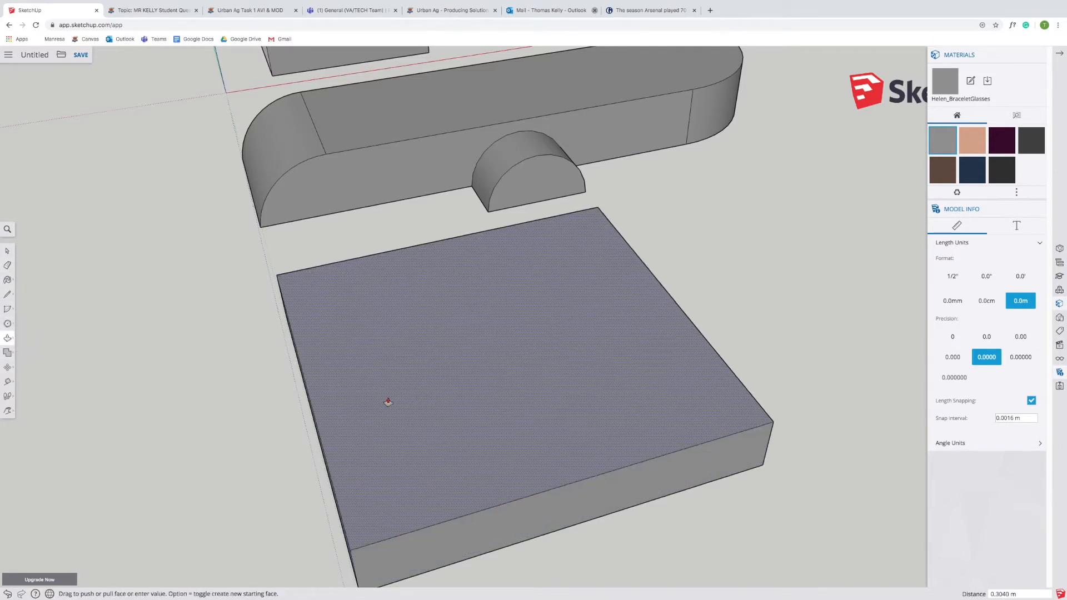
click(388, 400)
Step: Reshape the slab with Push/Pull, extending its front side face and pushing the adjacent side face in about 0.08 m
click(7, 410)
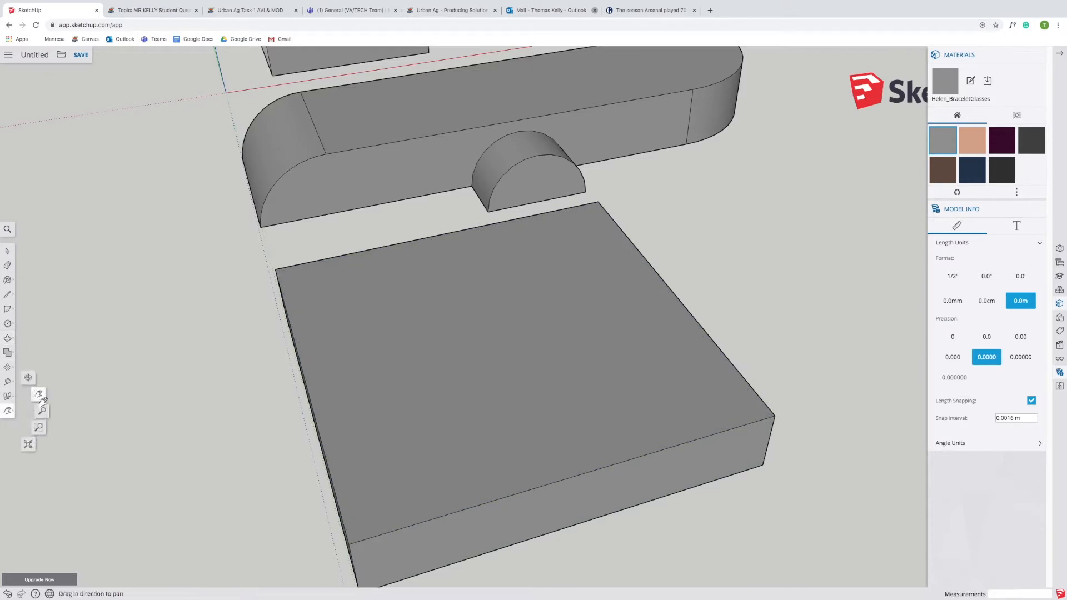
click(42, 411)
drag(364, 489, 327, 507)
click(7, 410)
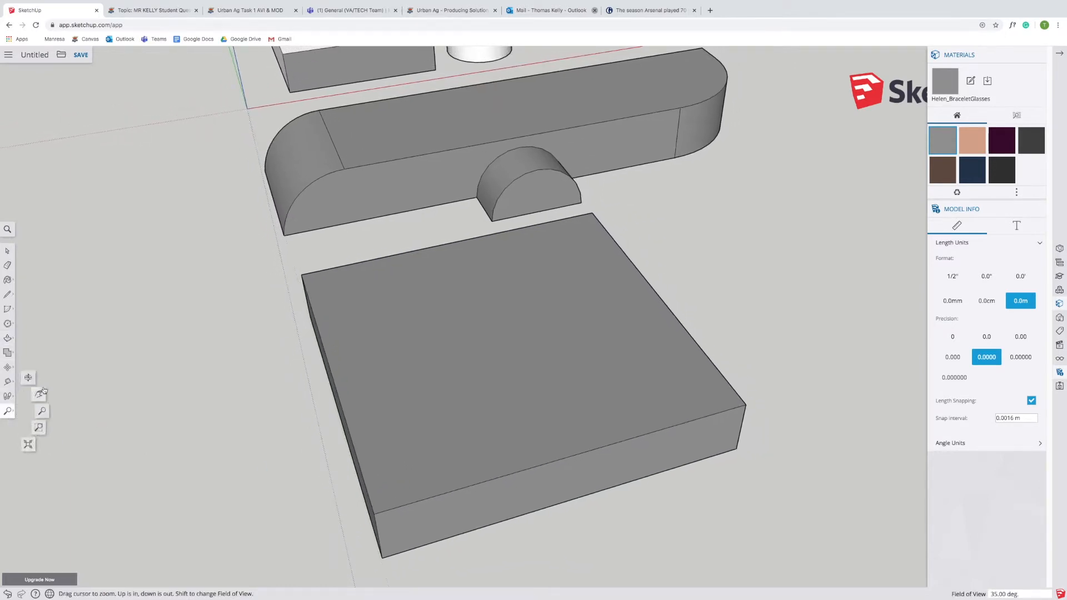
click(30, 386)
drag(430, 482, 502, 429)
click(7, 337)
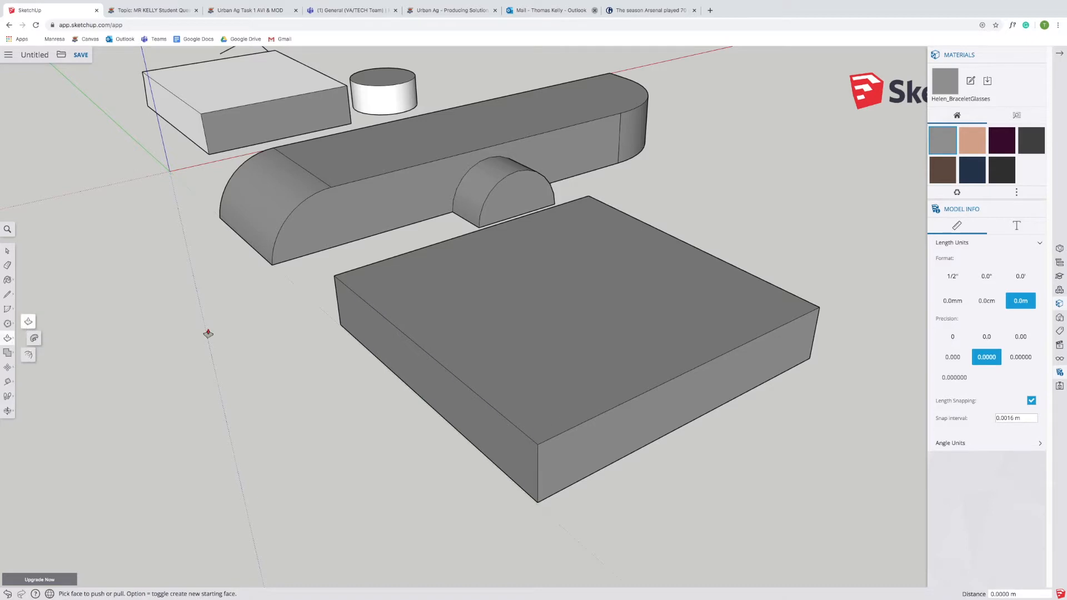
drag(571, 455, 541, 370)
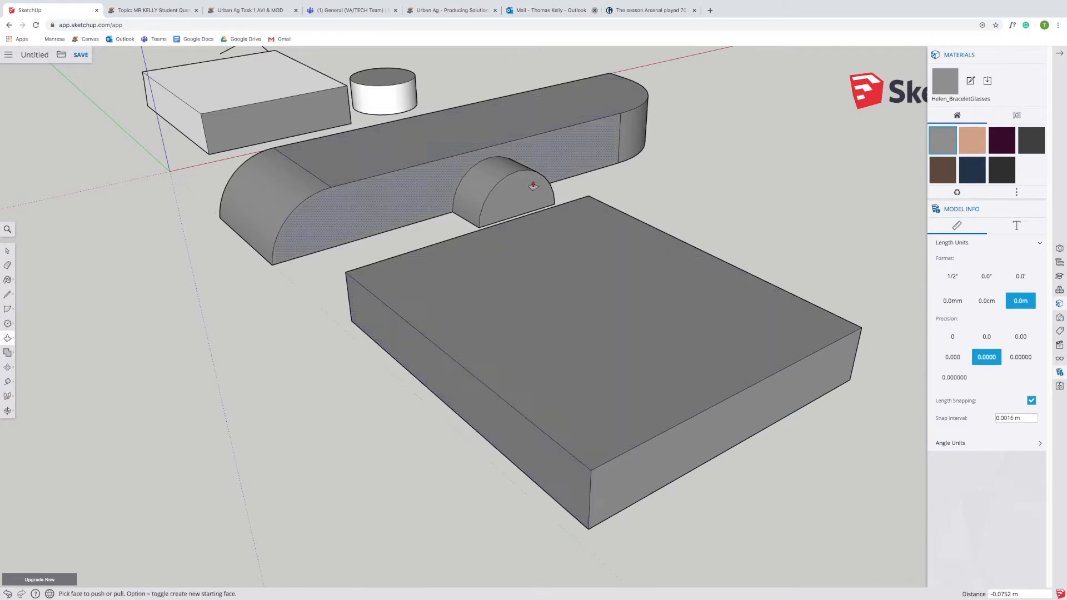
Step: Push the half-cylinder's flat end in slightly and raise the slab's top face about 0.14 m
mouse_move(529, 193)
mouse_down()
mouse_move(504, 181)
mouse_move(541, 186)
mouse_move(516, 185)
mouse_up()
mouse_move(466, 151)
mouse_down()
mouse_move(461, 119)
mouse_move(471, 150)
mouse_up()
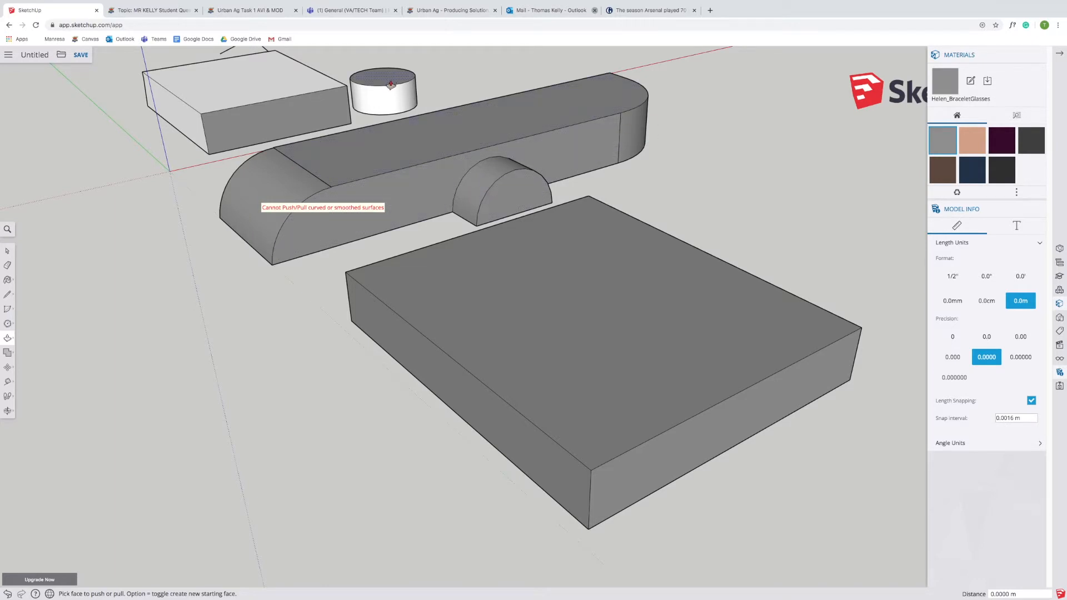
click(545, 261)
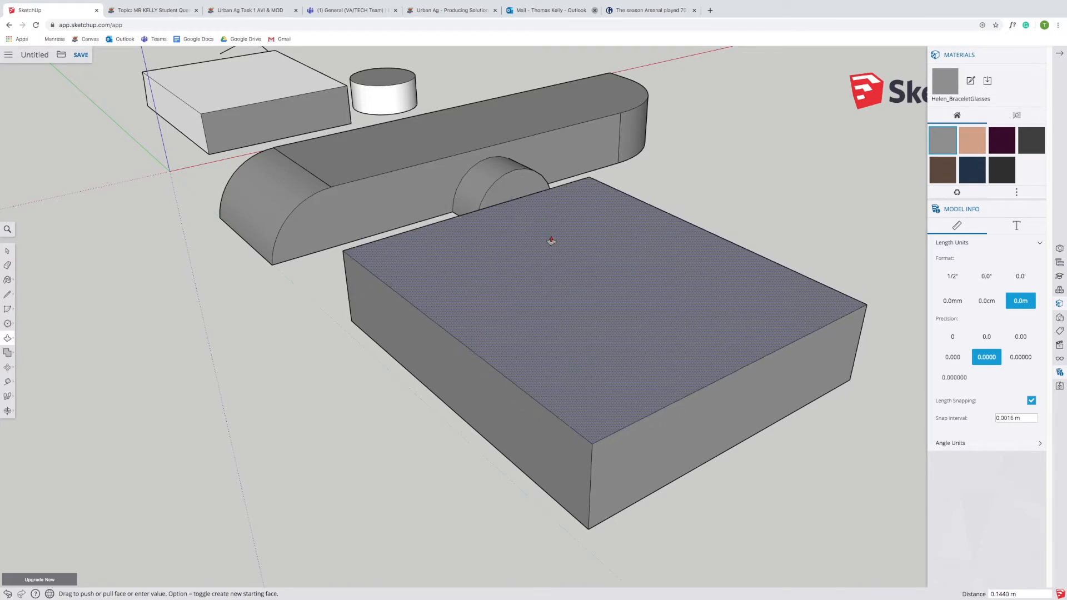
click(551, 240)
Step: Draw a small upright four-sided face with the Line tool in the open space beside the slab
click(10, 340)
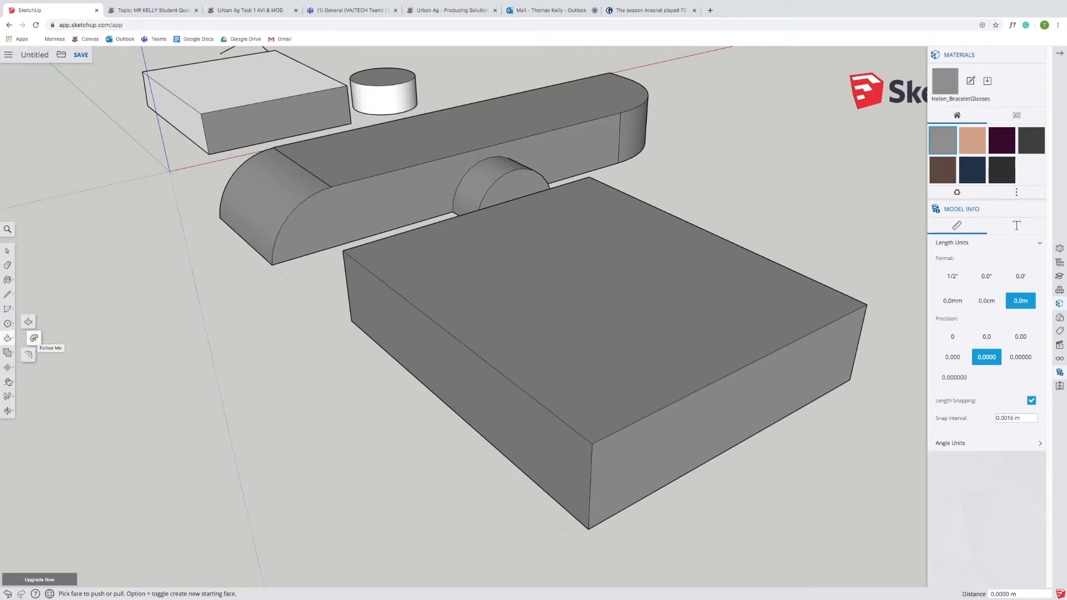
click(8, 411)
drag(611, 356, 55, 348)
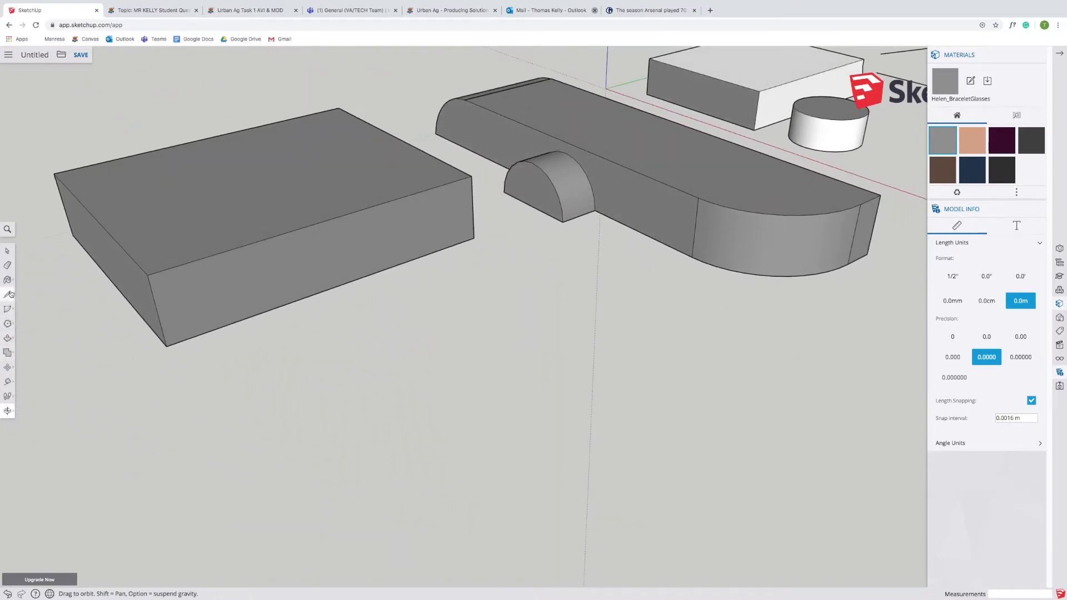
click(389, 384)
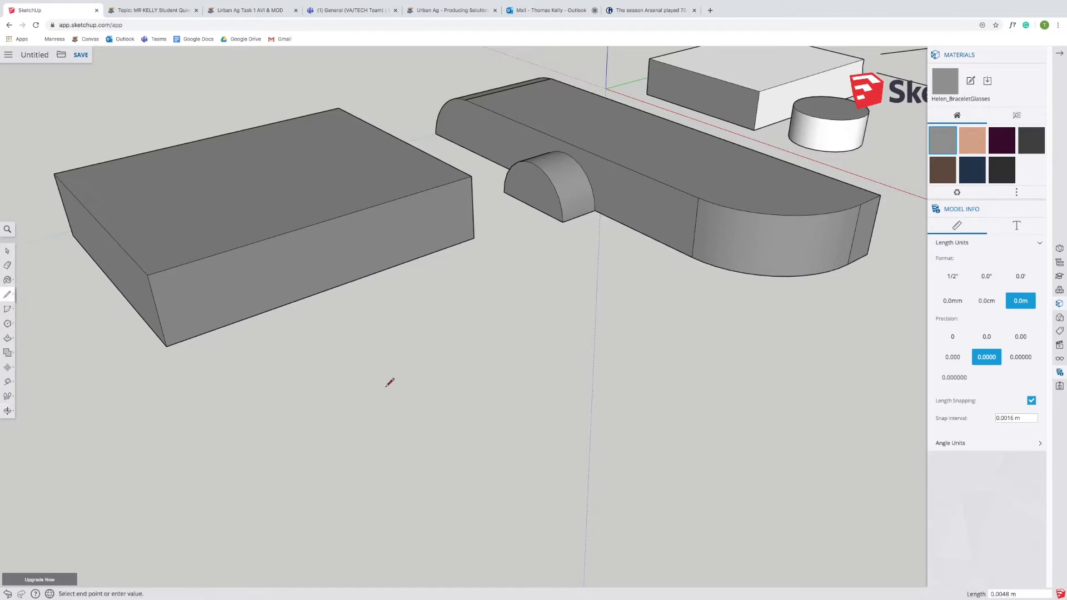
click(379, 350)
click(451, 323)
click(387, 422)
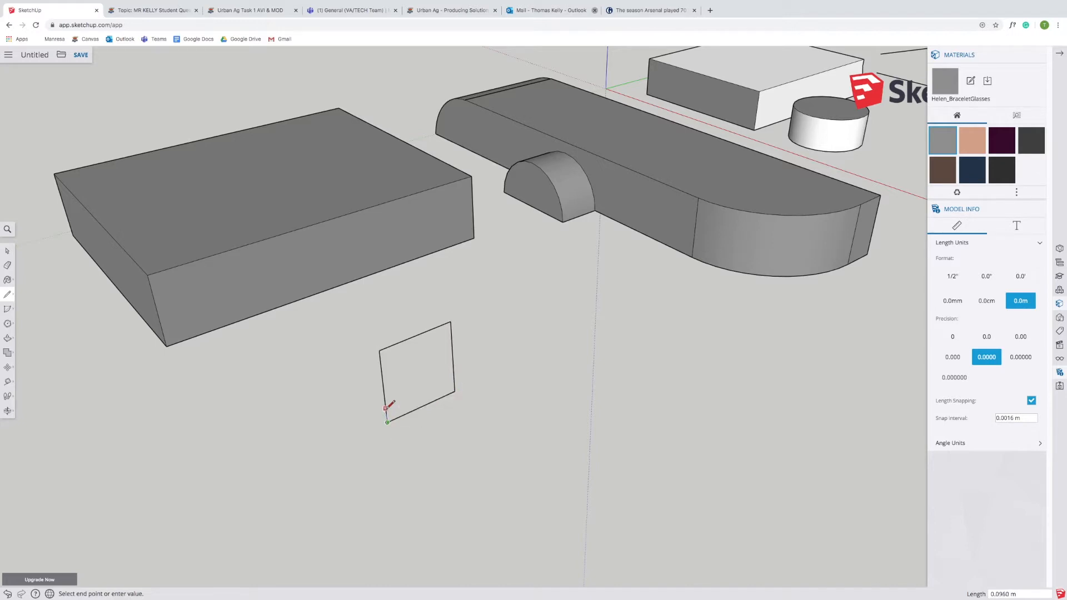
click(386, 408)
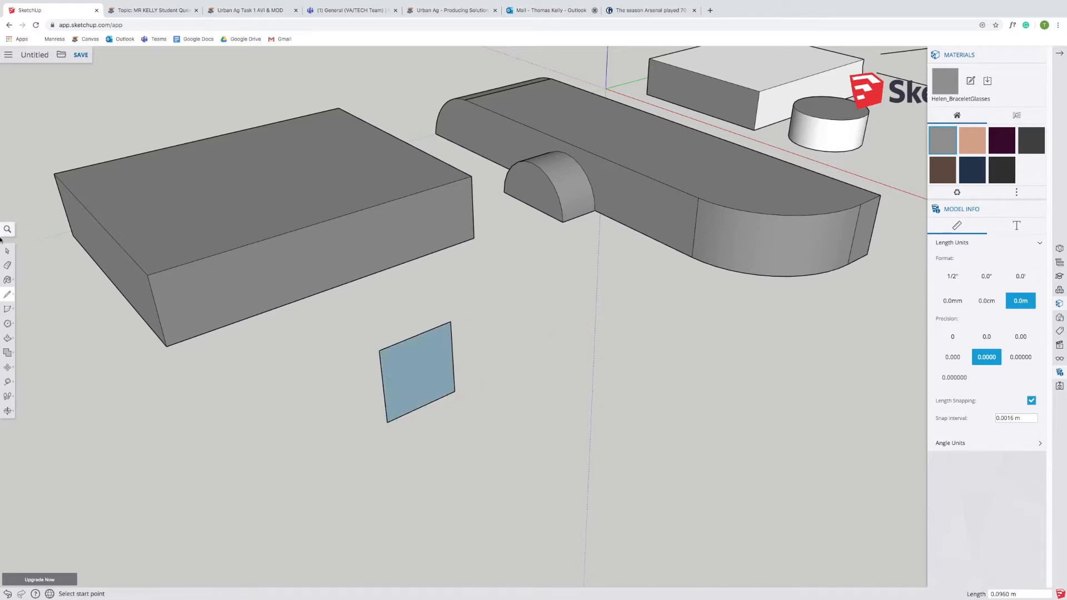
Step: Draw a straight line about 1.16 m long from the middle of the small upright face outward along the red axis
click(7, 411)
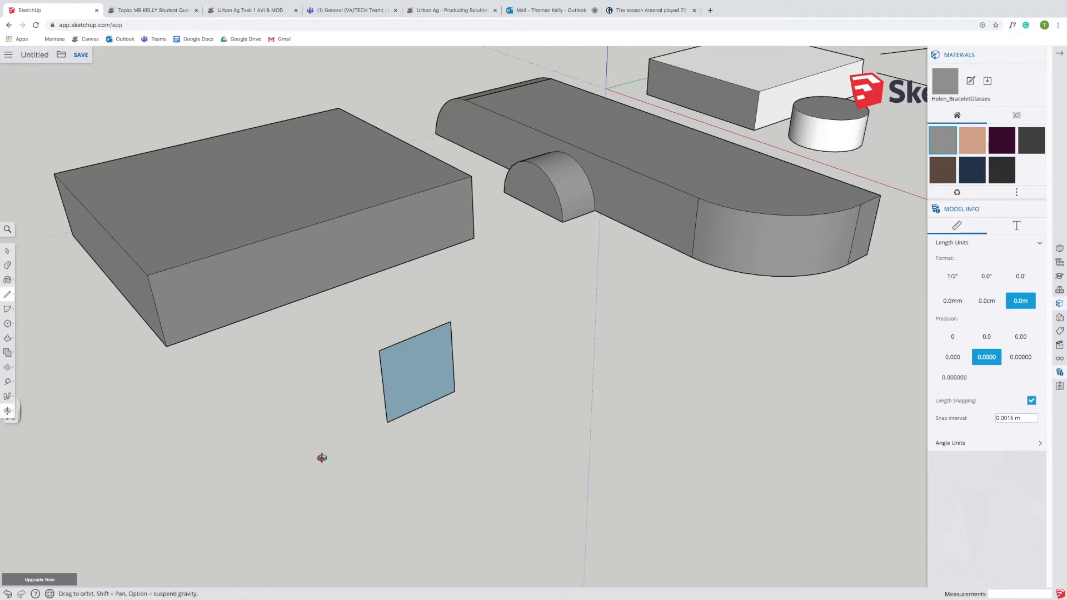
drag(578, 438, 443, 383)
drag(257, 374, 199, 379)
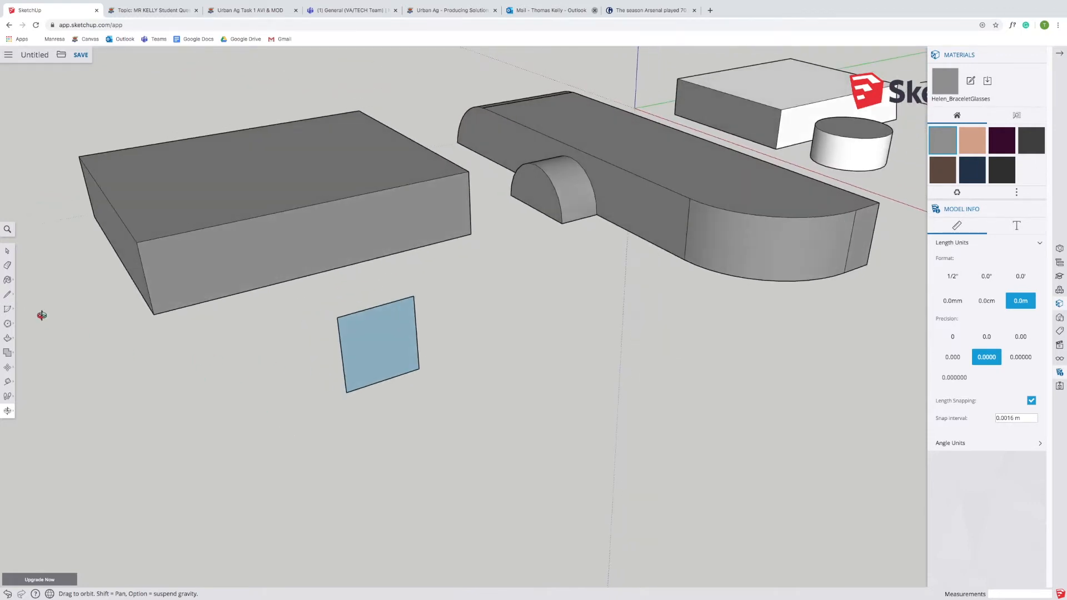
click(11, 298)
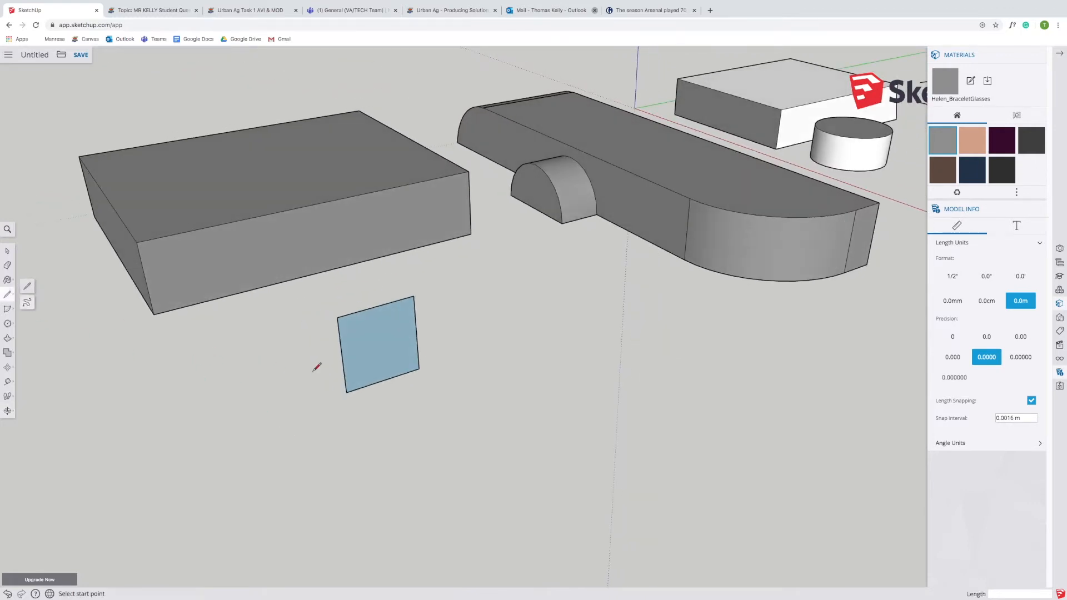
click(379, 341)
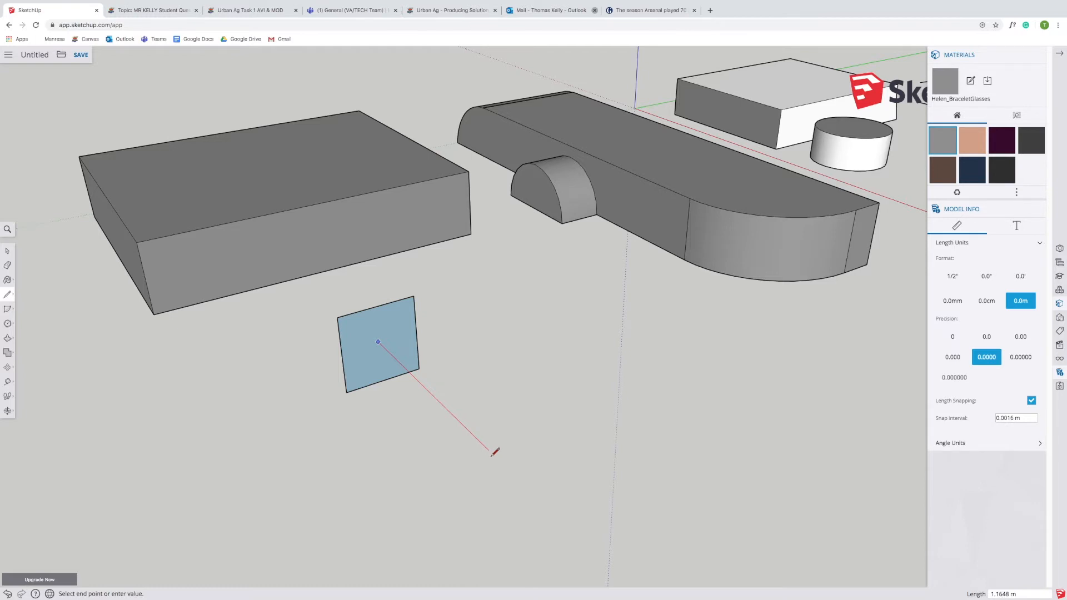
click(490, 450)
Step: Draw a two-point arc from the free end of the straight line, curving round toward the rounded block
click(8, 312)
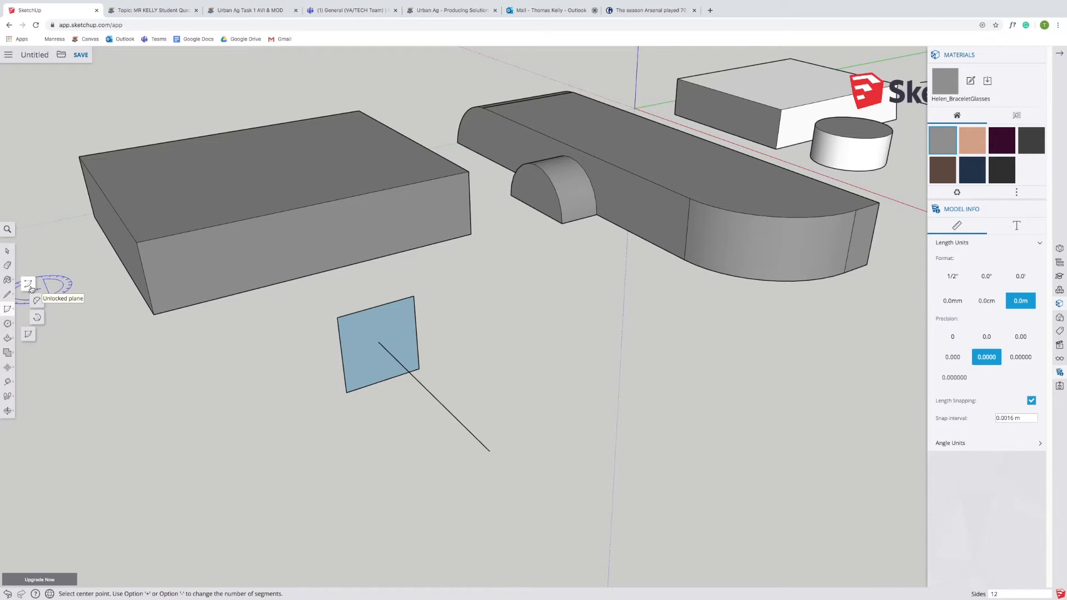
click(36, 300)
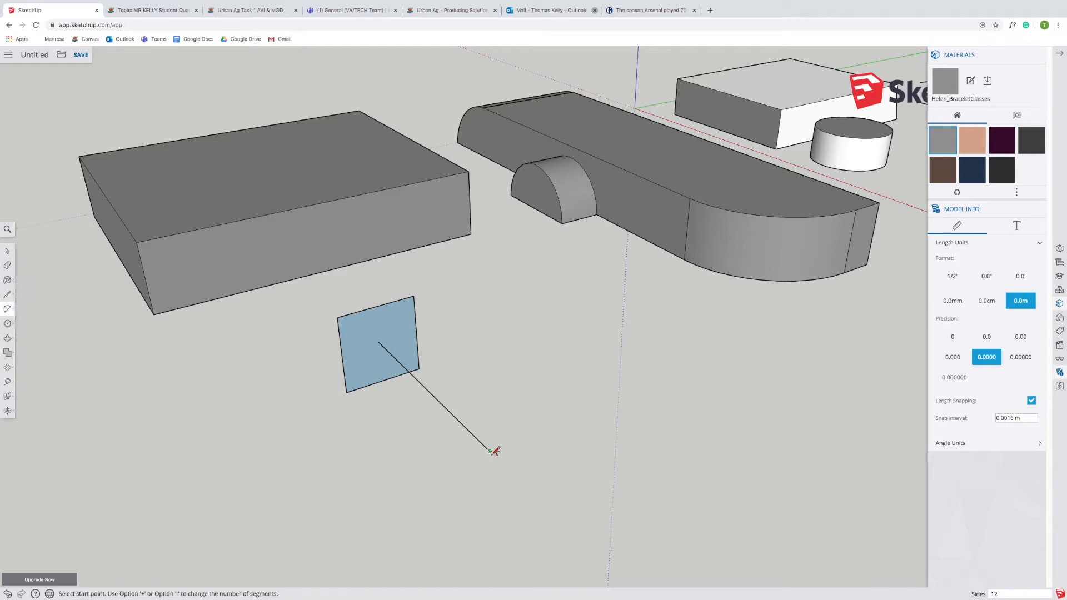
click(490, 450)
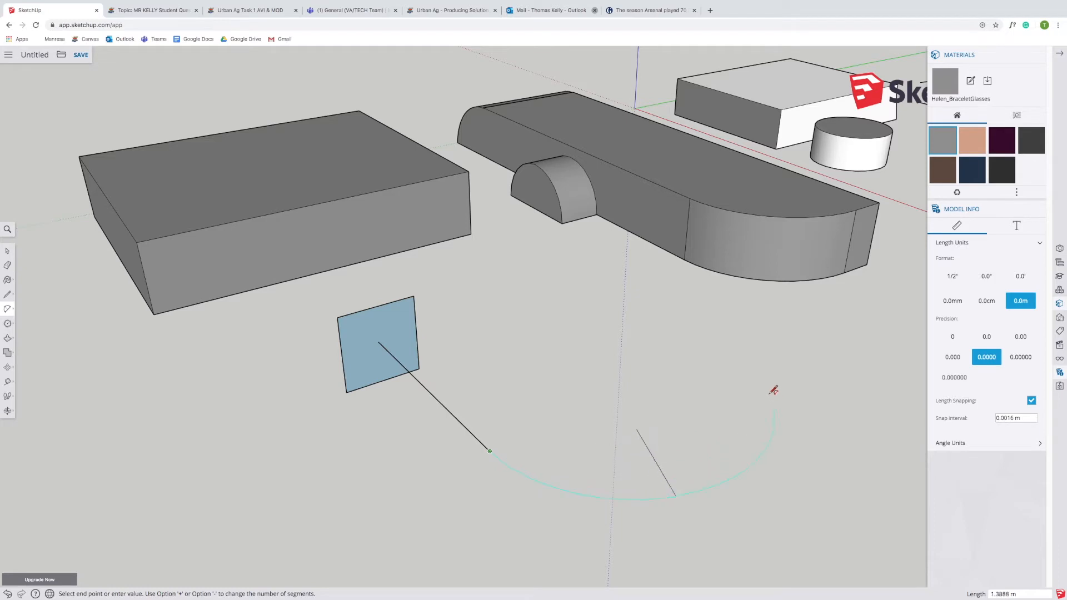
click(742, 354)
click(741, 355)
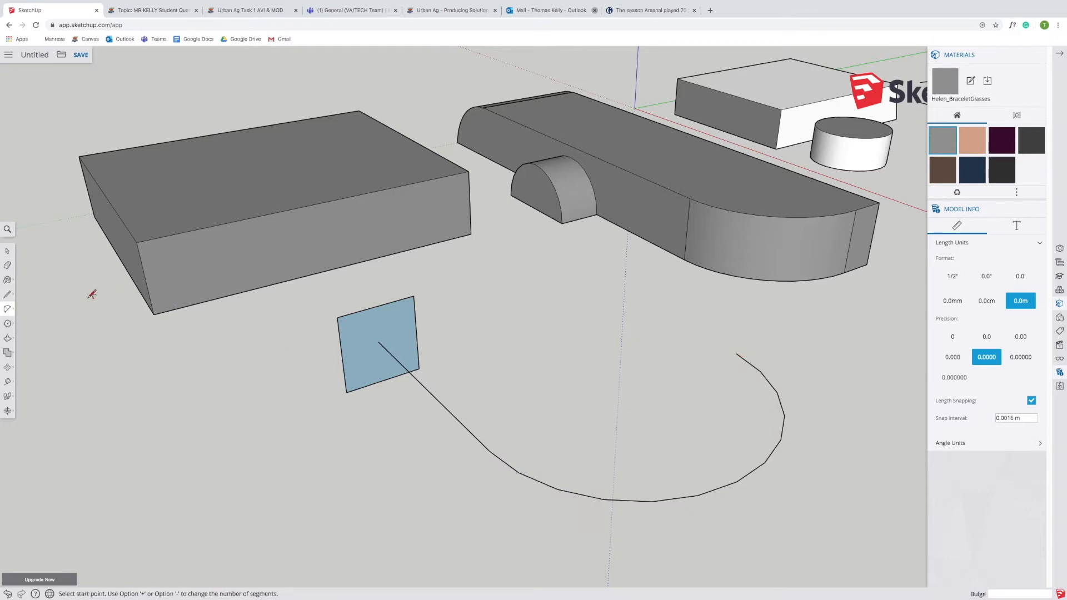
Step: Pull the small upright face out about 1.58 m with Push/Pull in the direction of the path line
click(7, 310)
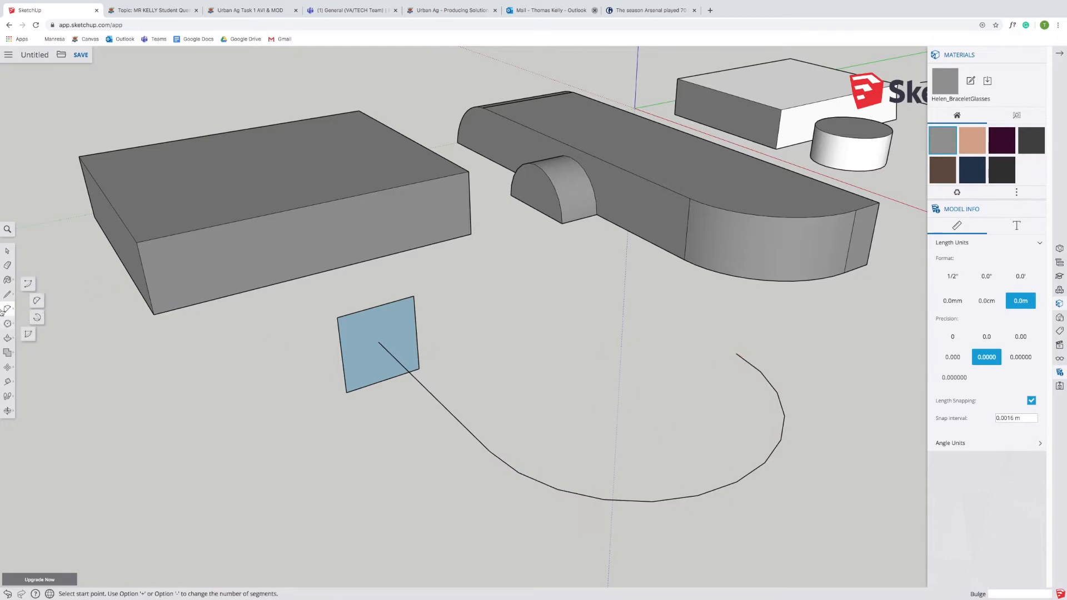
click(7, 338)
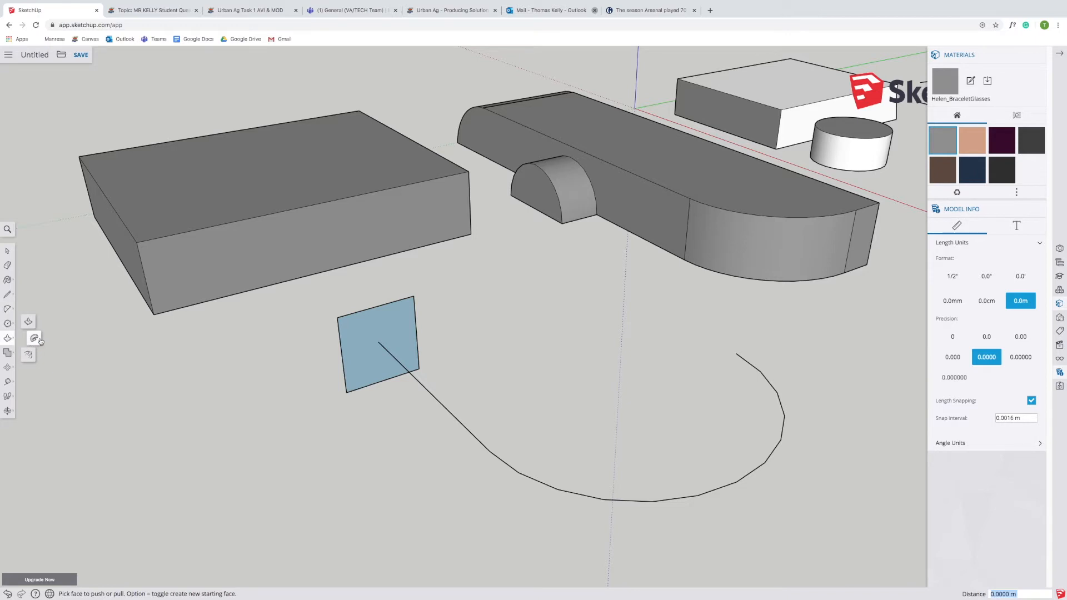
click(356, 345)
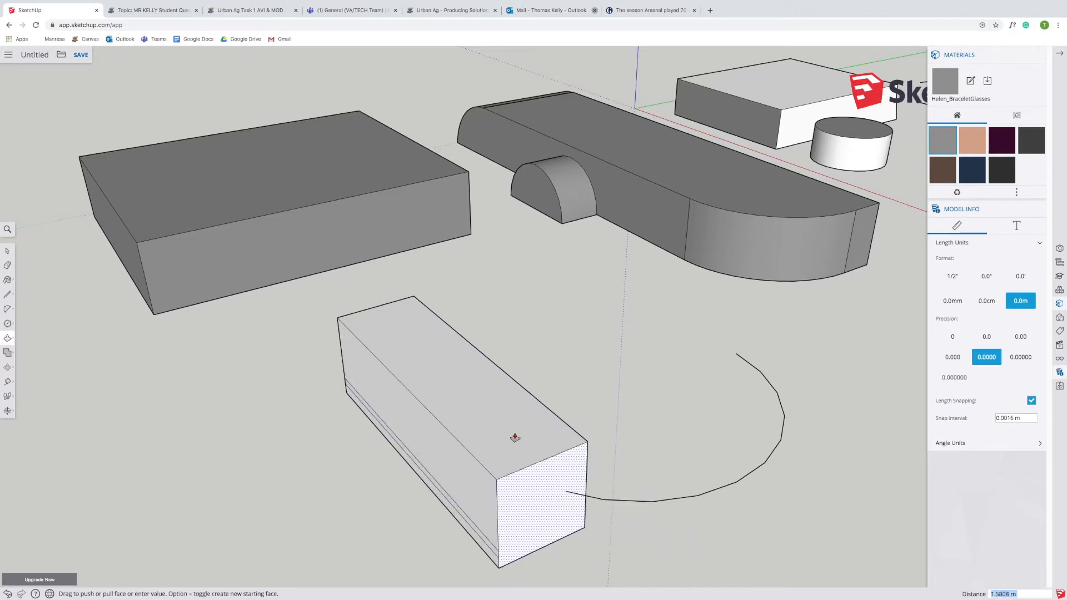
click(511, 436)
Step: Push the end face of the new square bar back about 0.17 m
click(7, 410)
drag(614, 470, 234, 450)
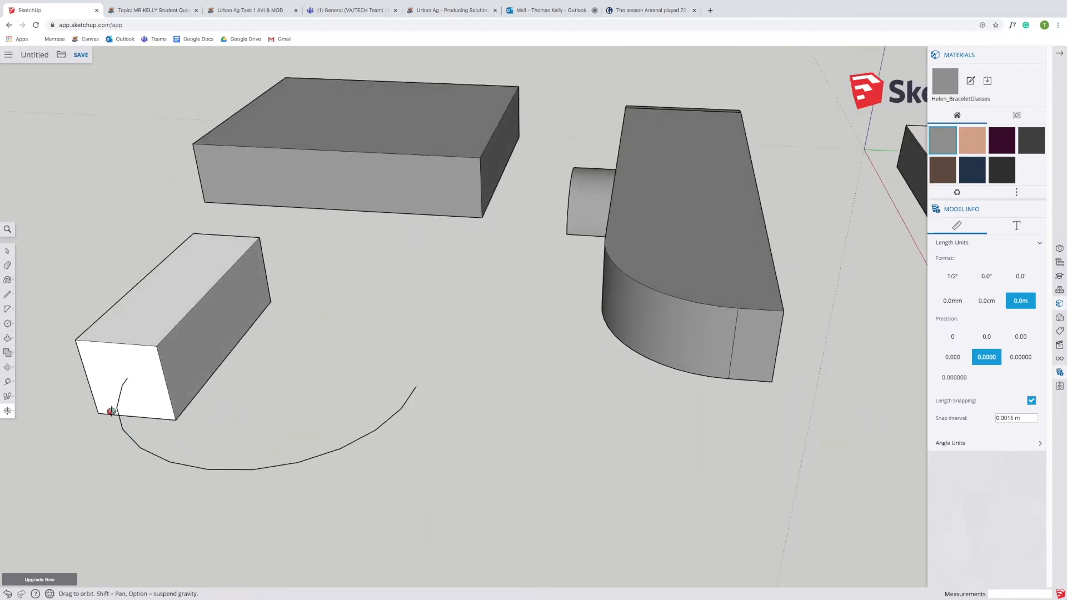
click(7, 338)
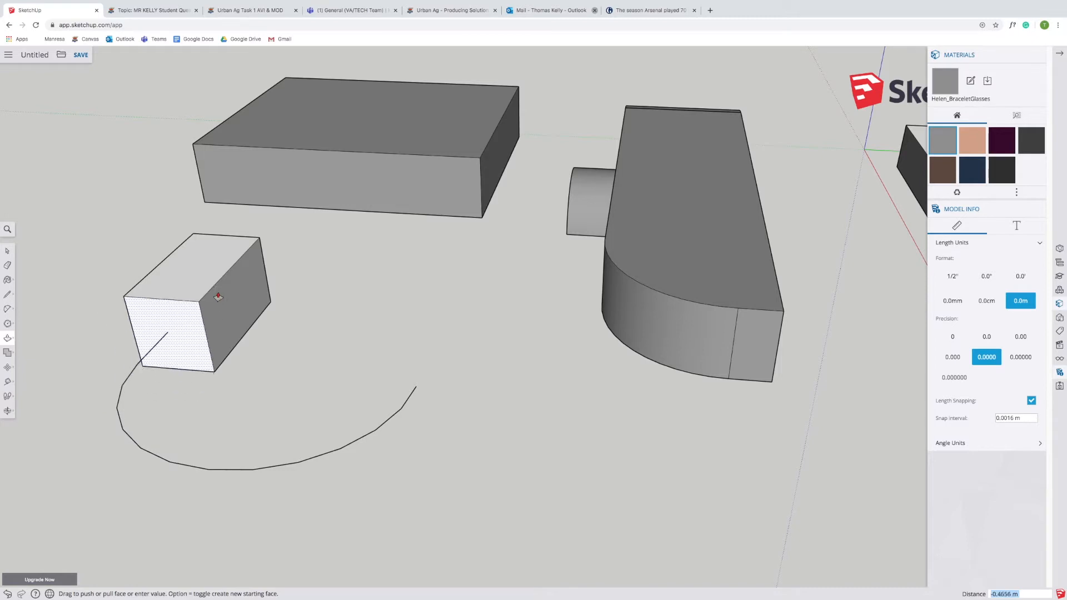
click(181, 370)
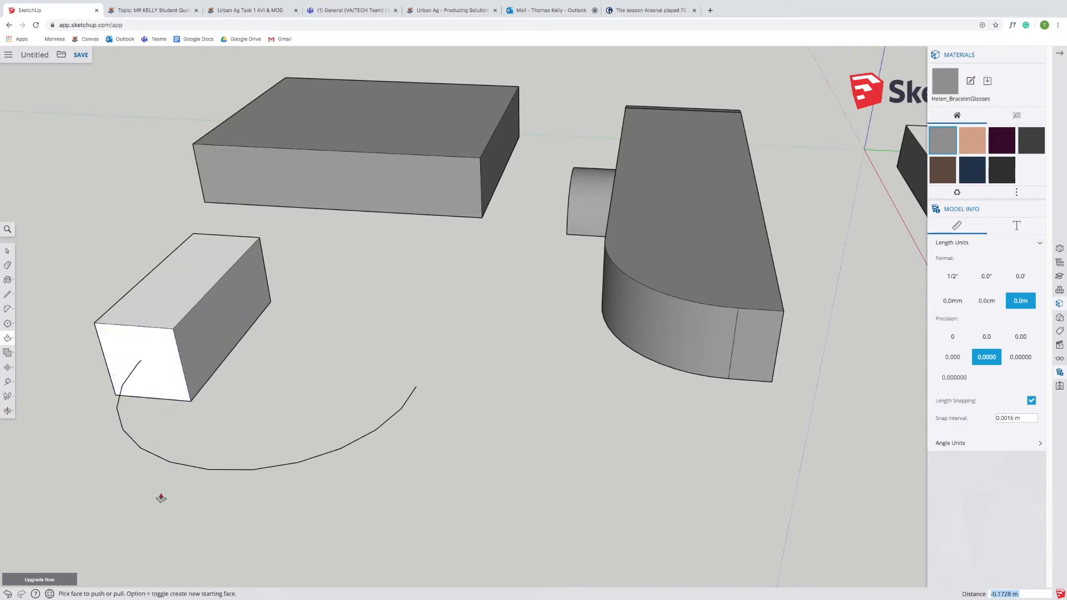
Step: Undo both Push/Pull operations, the arc and the straight path line, keeping the small upright face
click(7, 594)
click(8, 594)
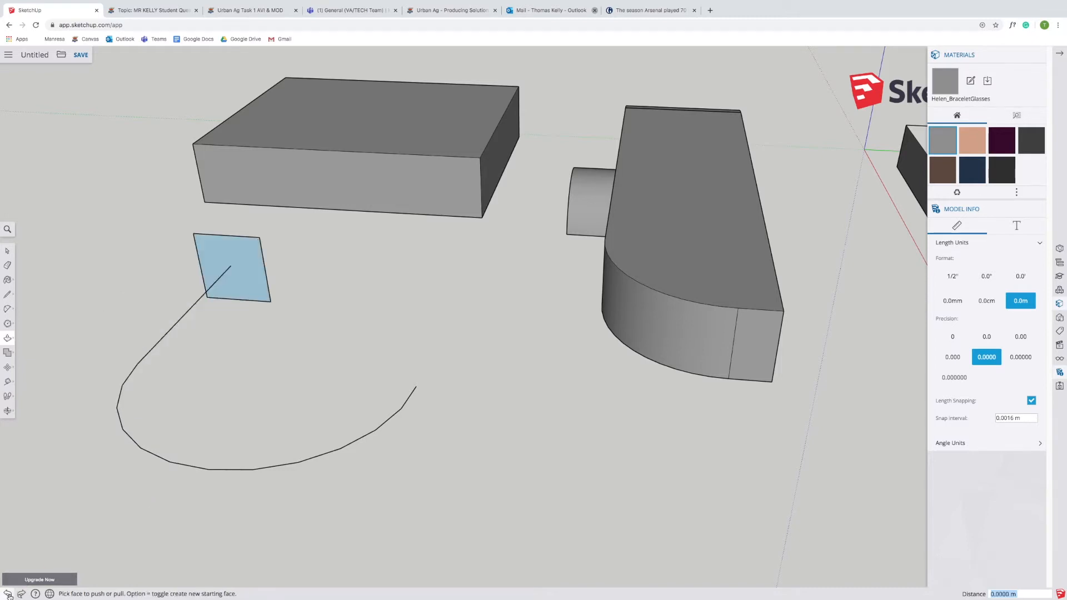
click(7, 594)
click(8, 594)
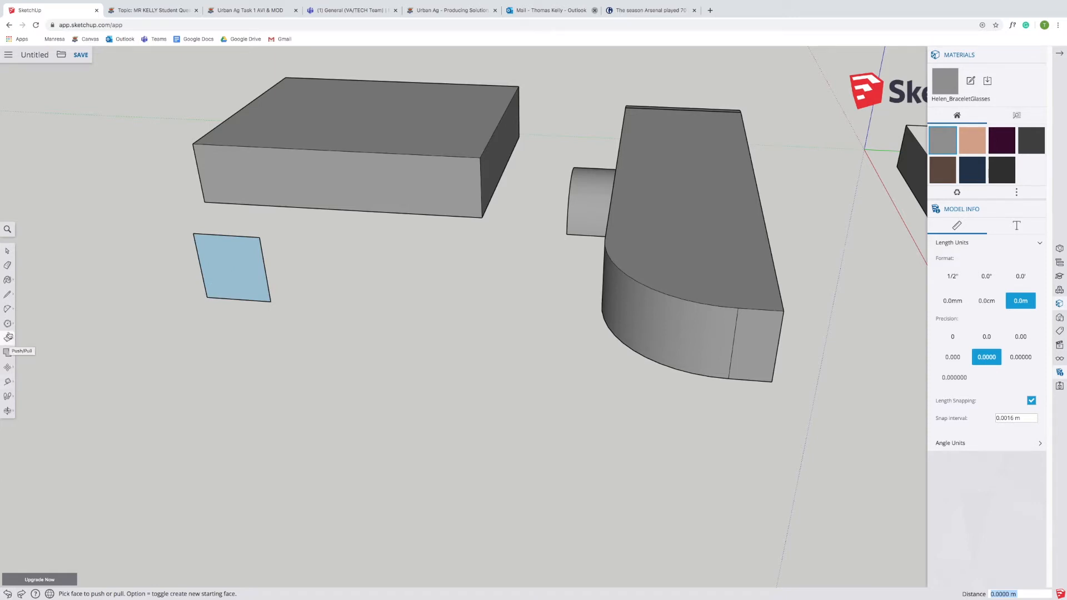
Step: Draw a two-point arc from the middle of the small upright face with a bulge of about 0.88 m
click(7, 308)
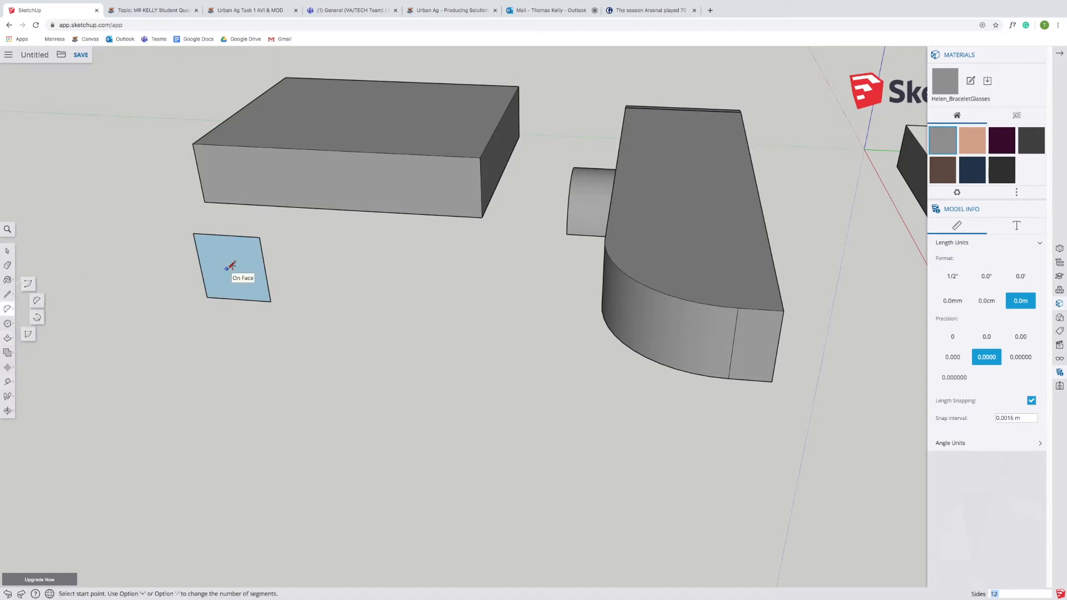
click(227, 269)
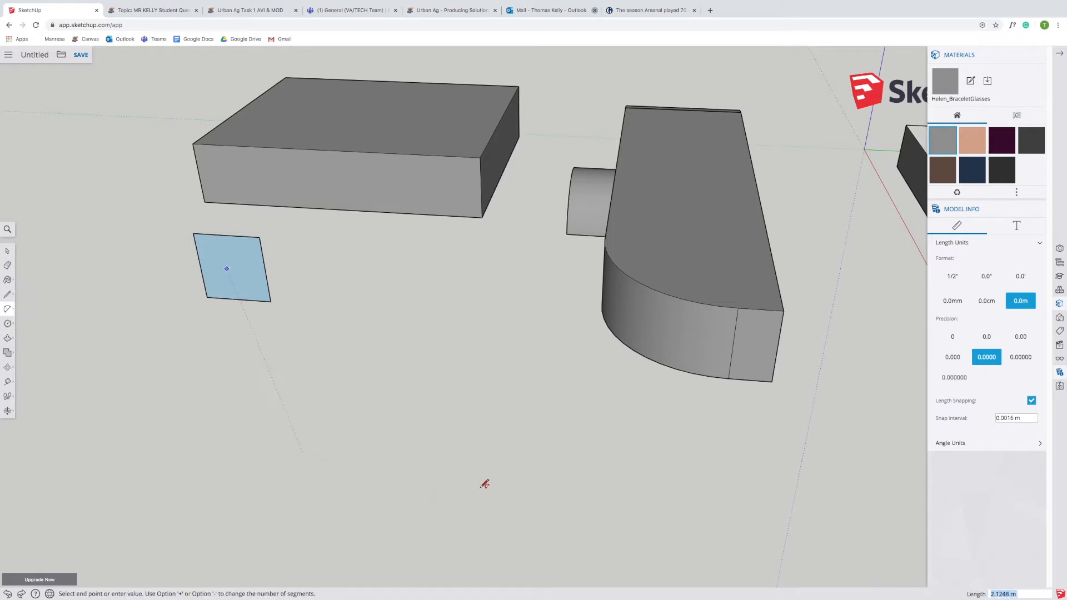
click(501, 488)
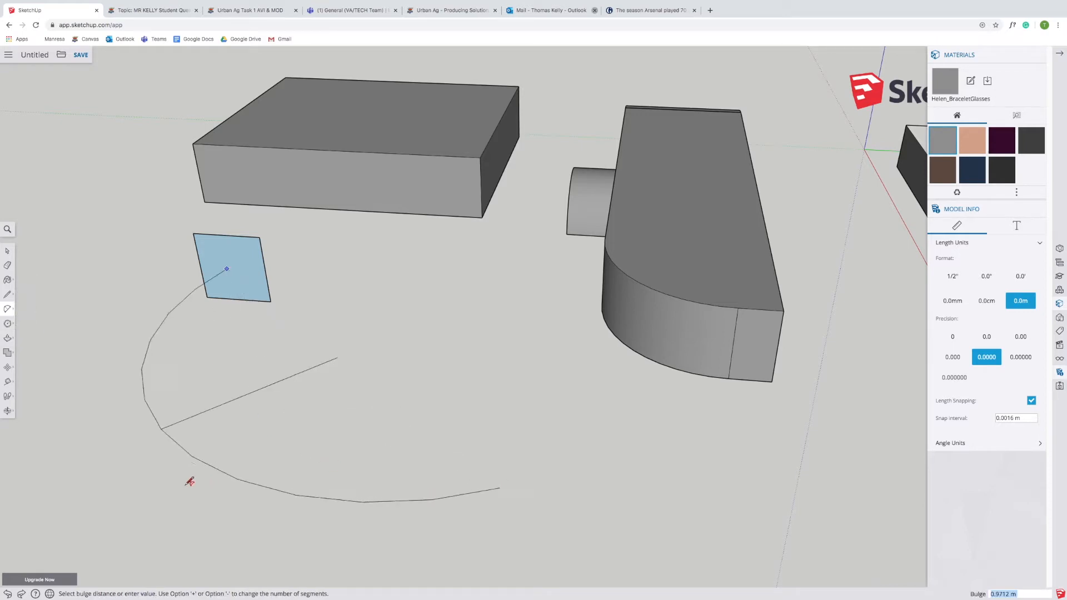
click(228, 471)
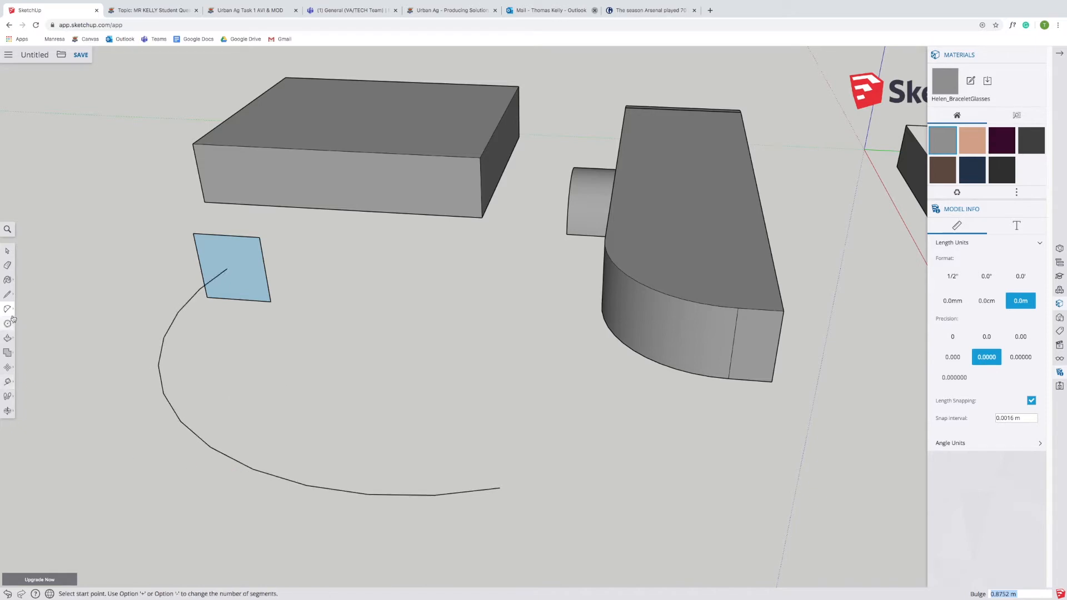
Step: Choose Follow Me and undo the two-point arc drawn from the small upright face
click(7, 338)
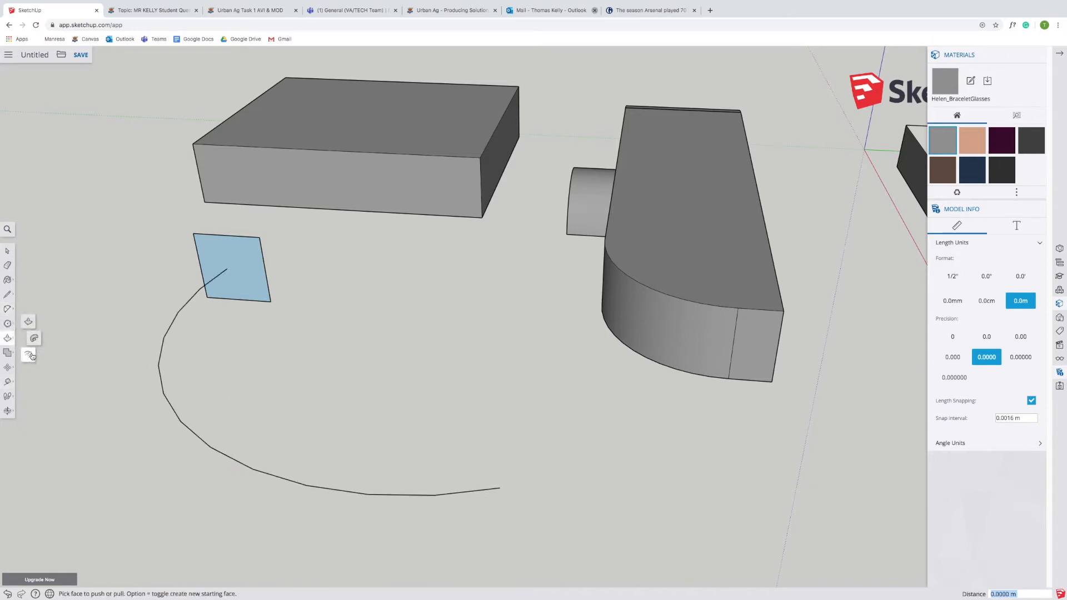
click(34, 338)
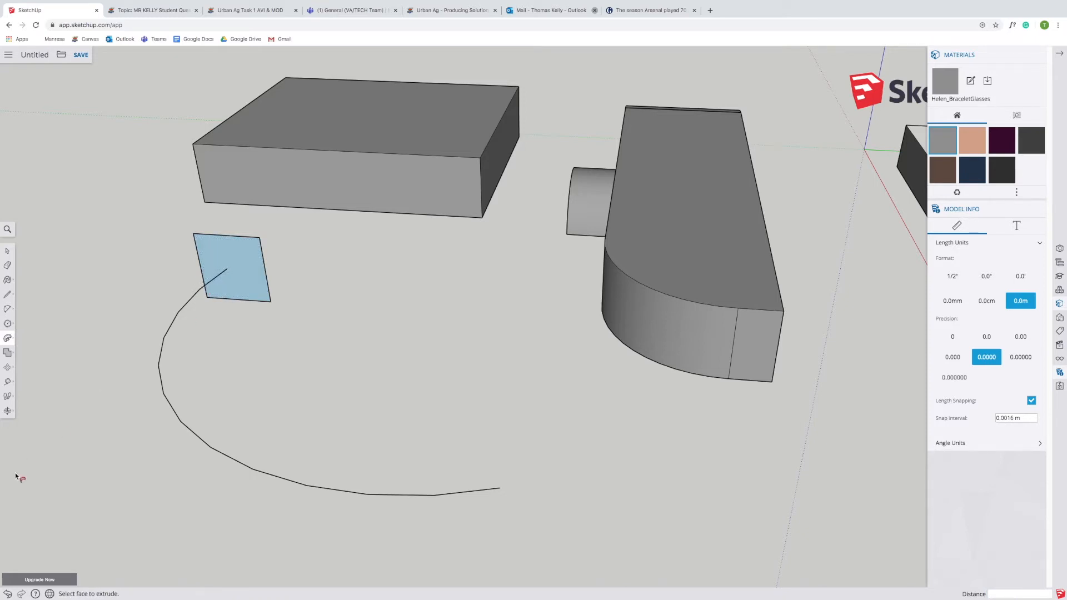
key(ctrl+z)
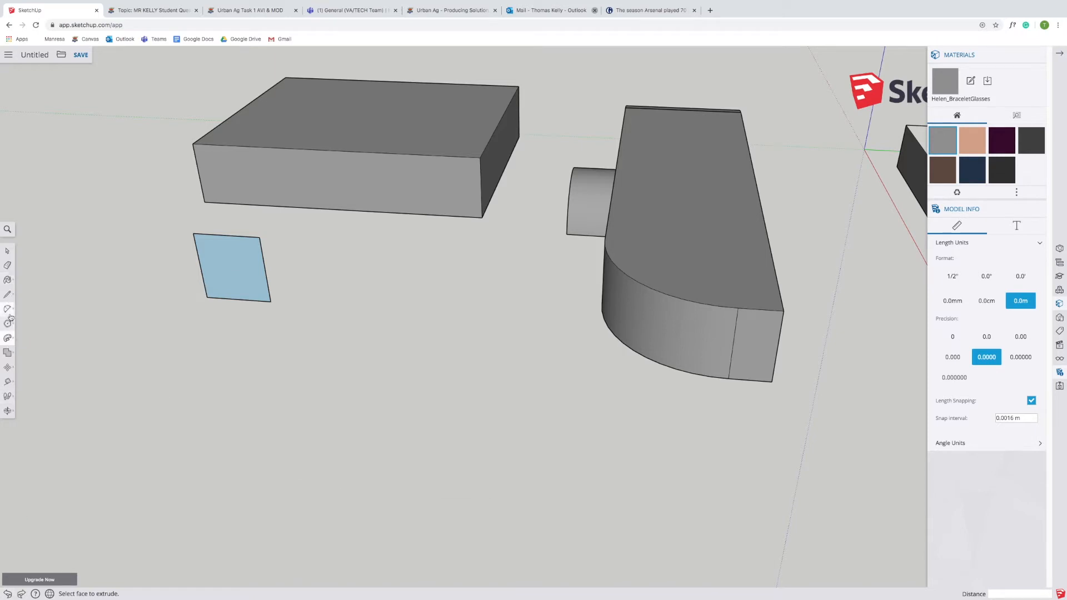
Step: Draw a straight path line diagonally outward from the middle of the small upright face, angled away from the blocks
click(10, 298)
click(225, 272)
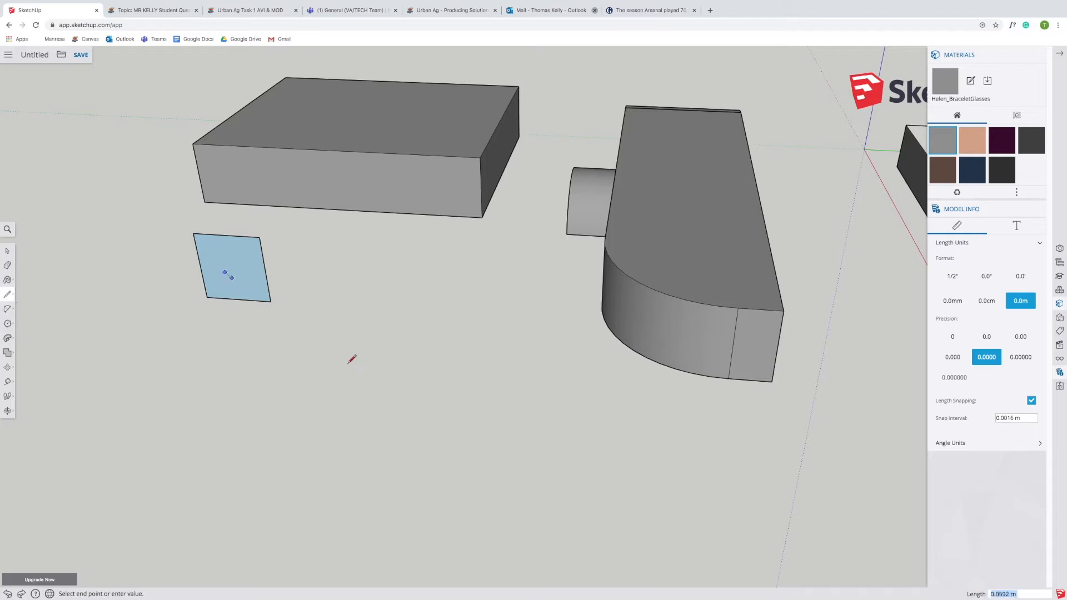
click(430, 461)
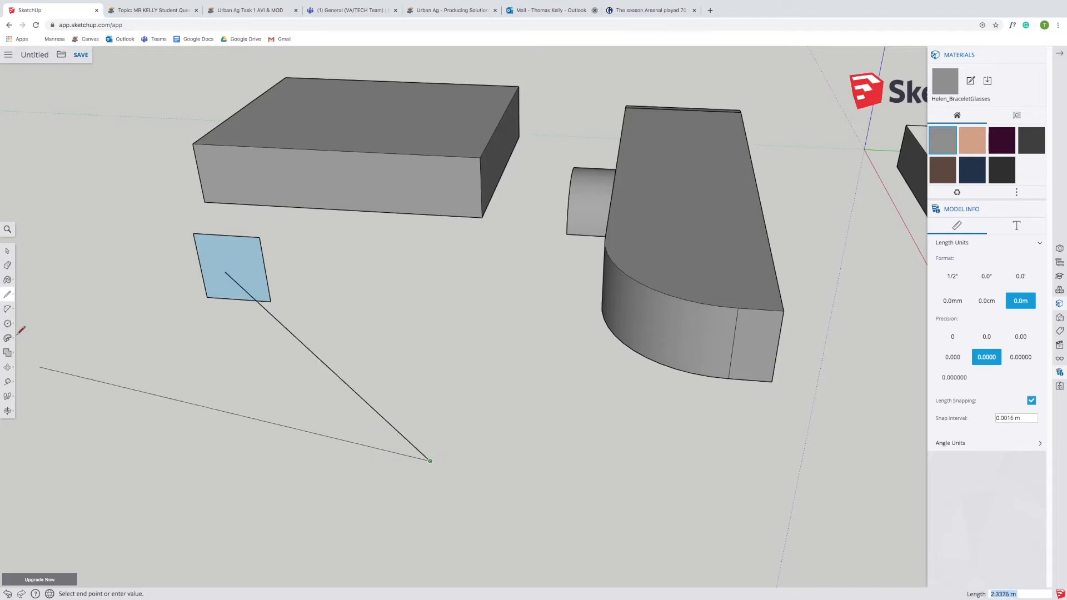
Step: Try to extrude the small upright face along the diagonal path line with Follow Me
click(9, 339)
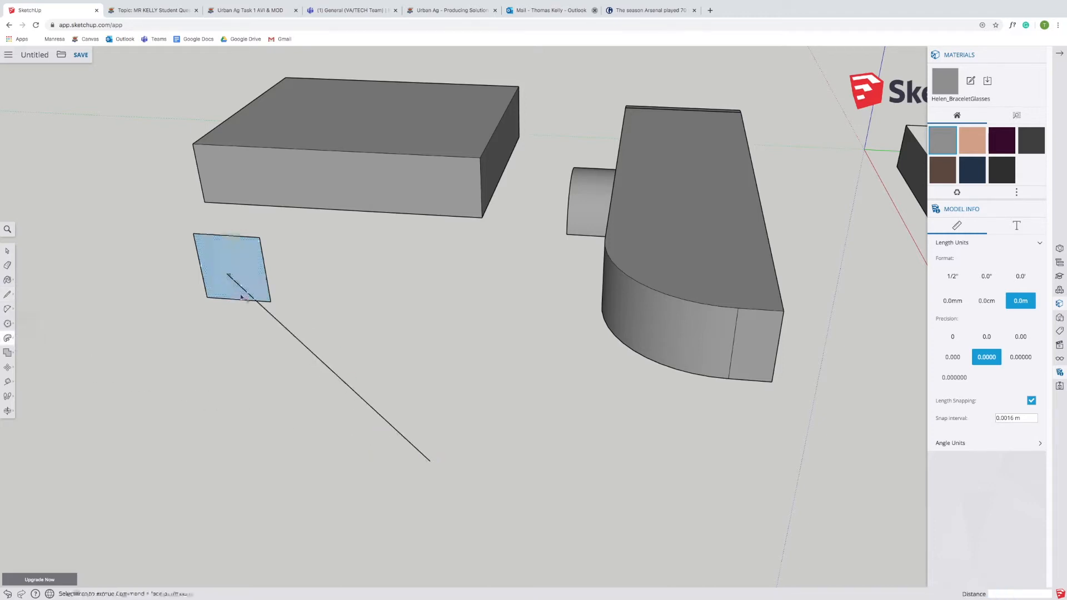
drag(237, 261, 281, 328)
click(264, 295)
key(Escape)
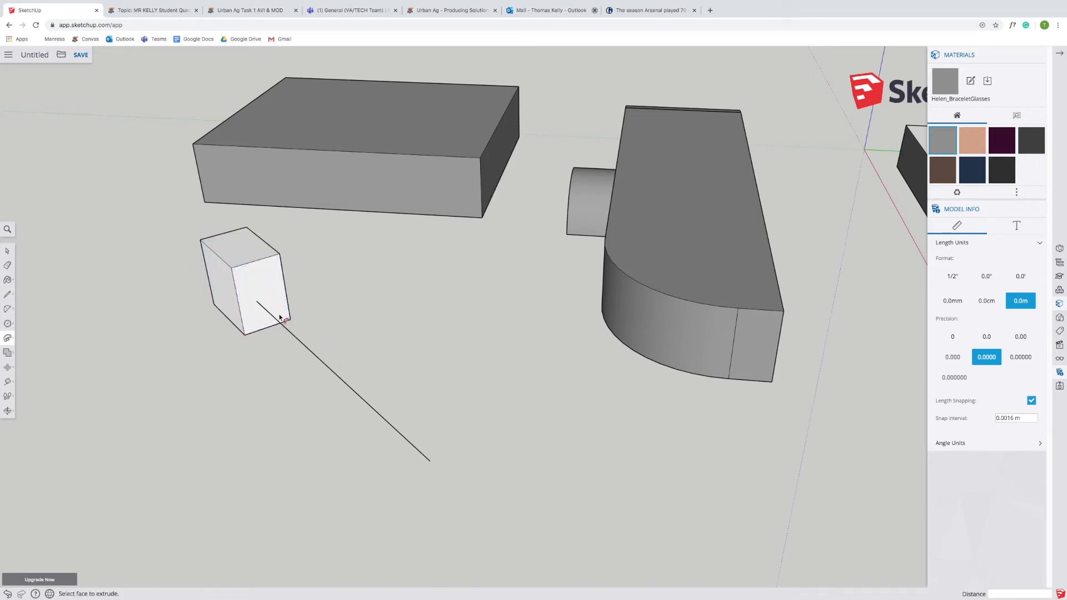
click(257, 291)
drag(290, 314, 420, 463)
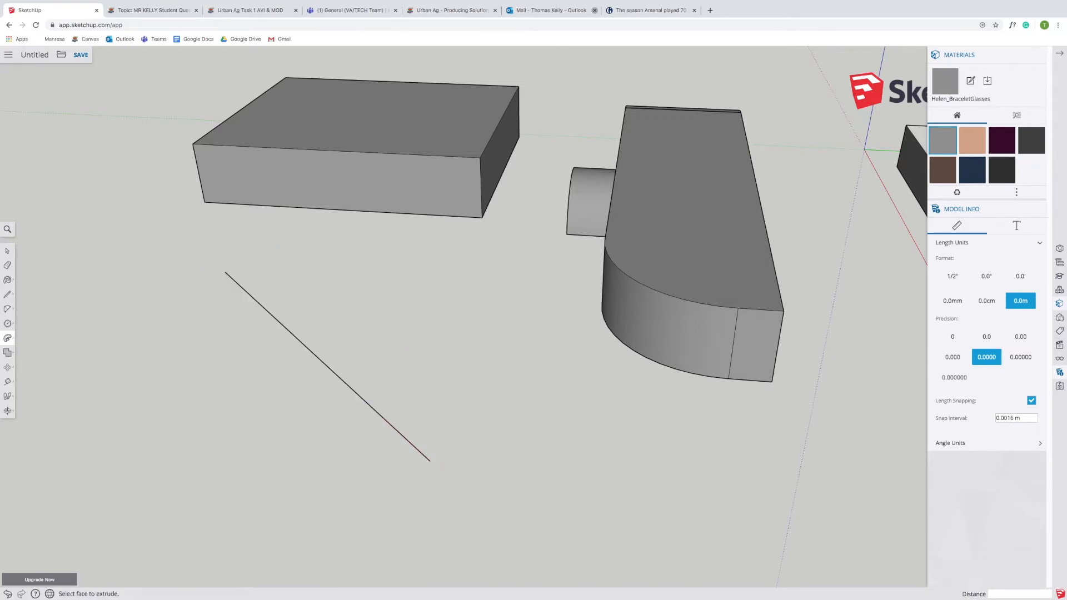
Step: Undo the Follow Me extrusions and the diagonal path line, keeping the small upright face
click(8, 594)
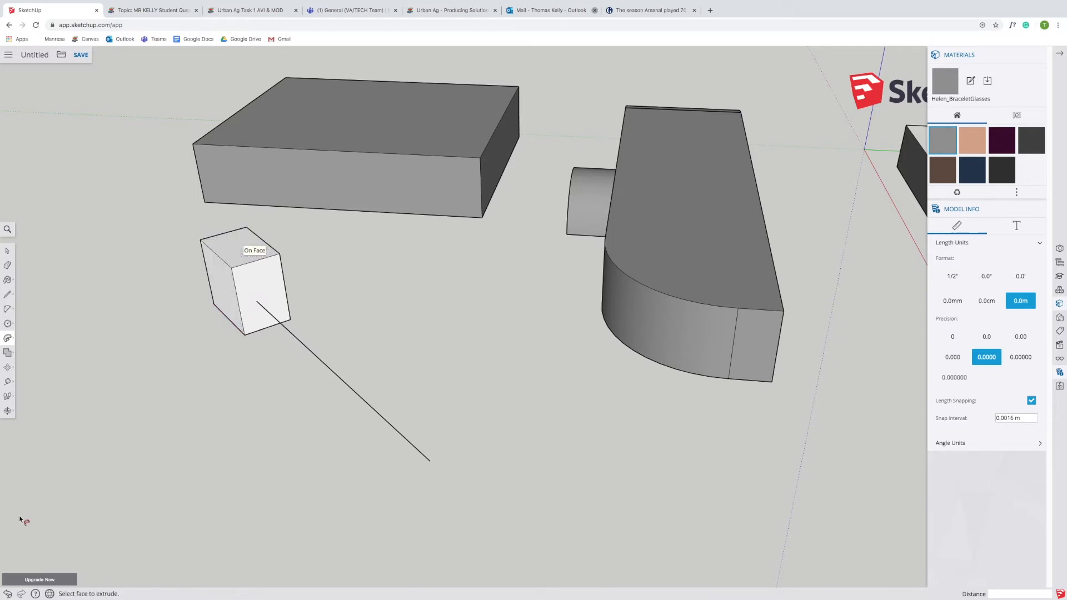
click(6, 593)
click(7, 593)
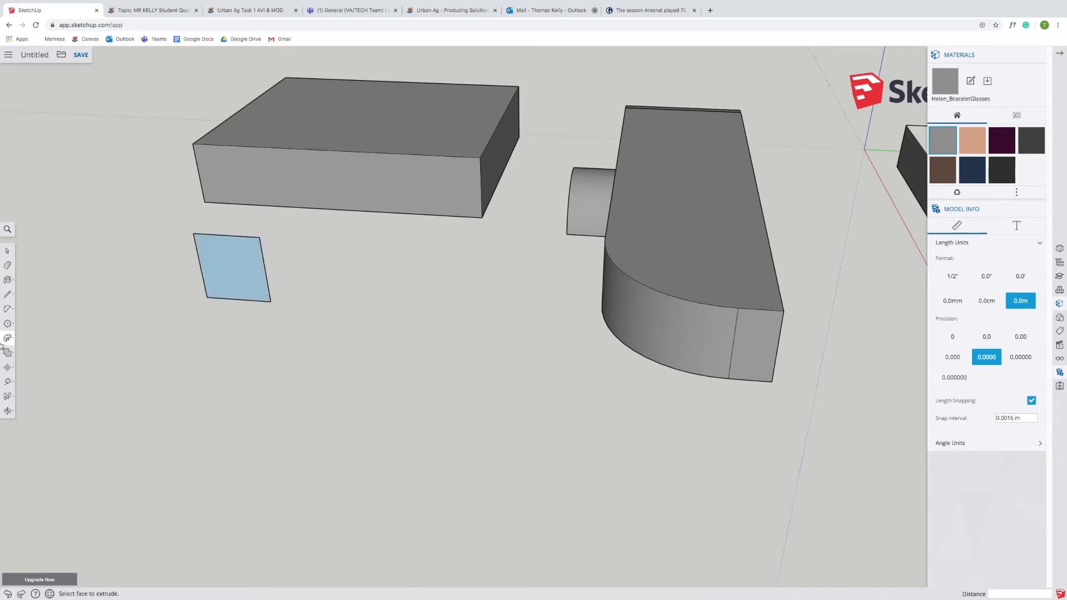
Step: Draw a straight path line about 1.94 m long from the middle of the small upright face and extrude the face along it with Follow Me
click(7, 294)
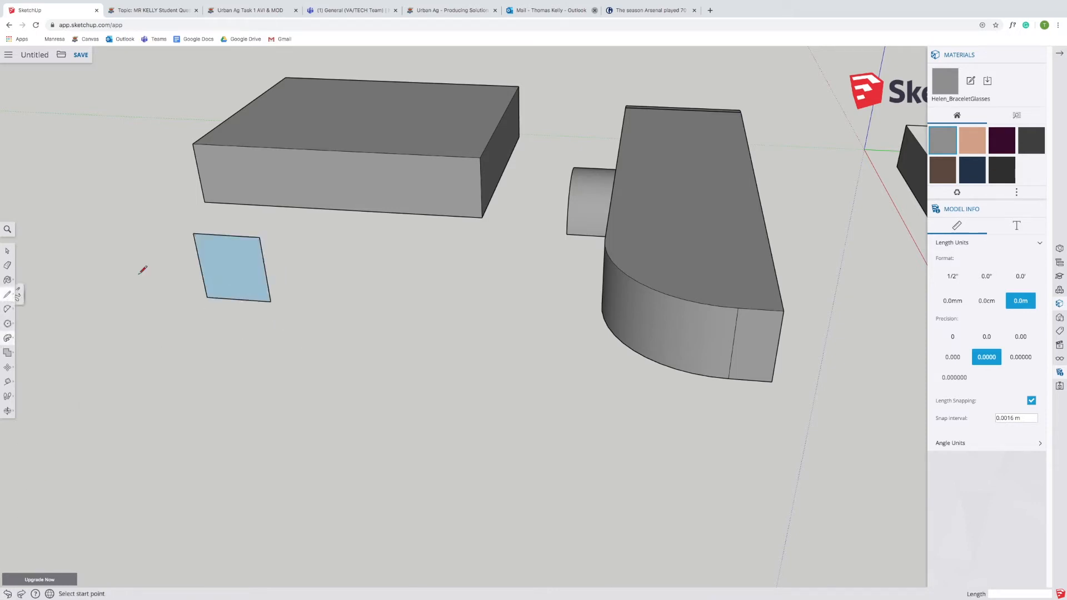
click(237, 269)
click(138, 460)
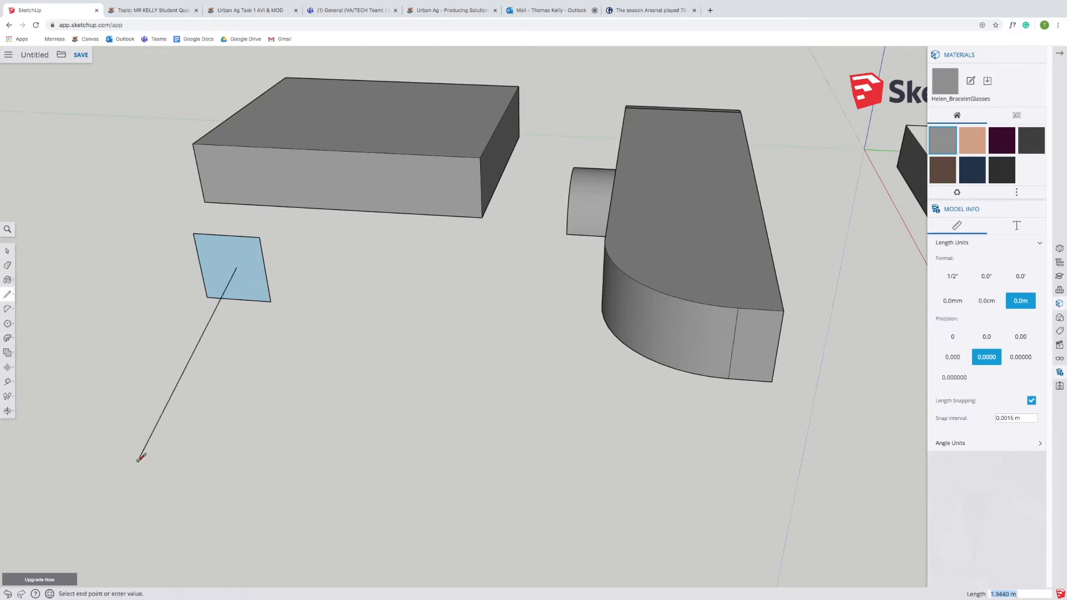
click(7, 337)
drag(238, 275, 199, 365)
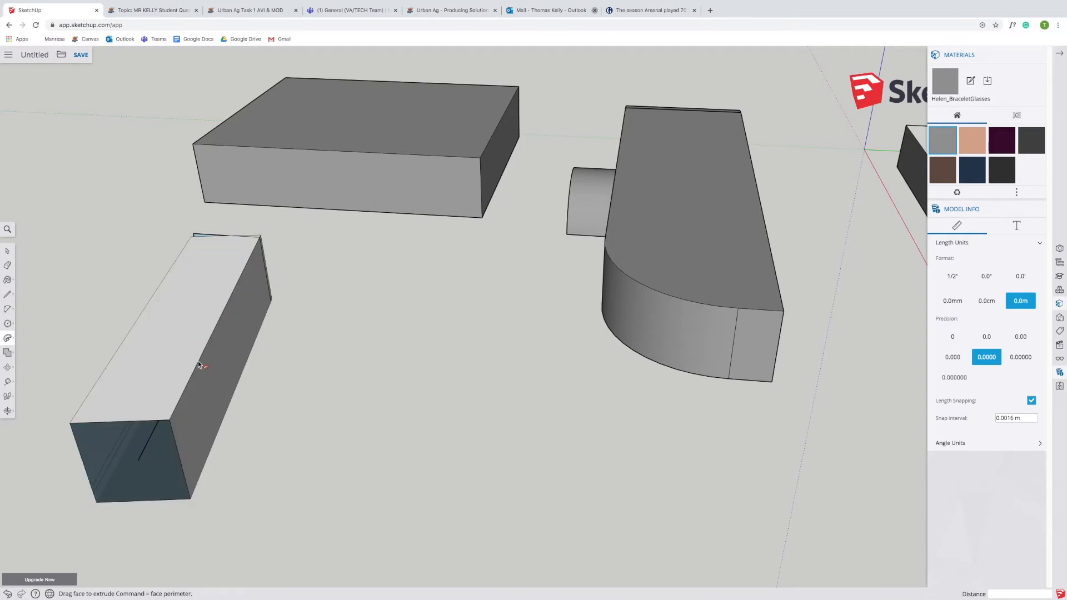
Step: Offset the outline of the large rectangular block's top face outward beyond the block's edges
click(6, 412)
drag(71, 443, 214, 395)
drag(261, 227, 20, 345)
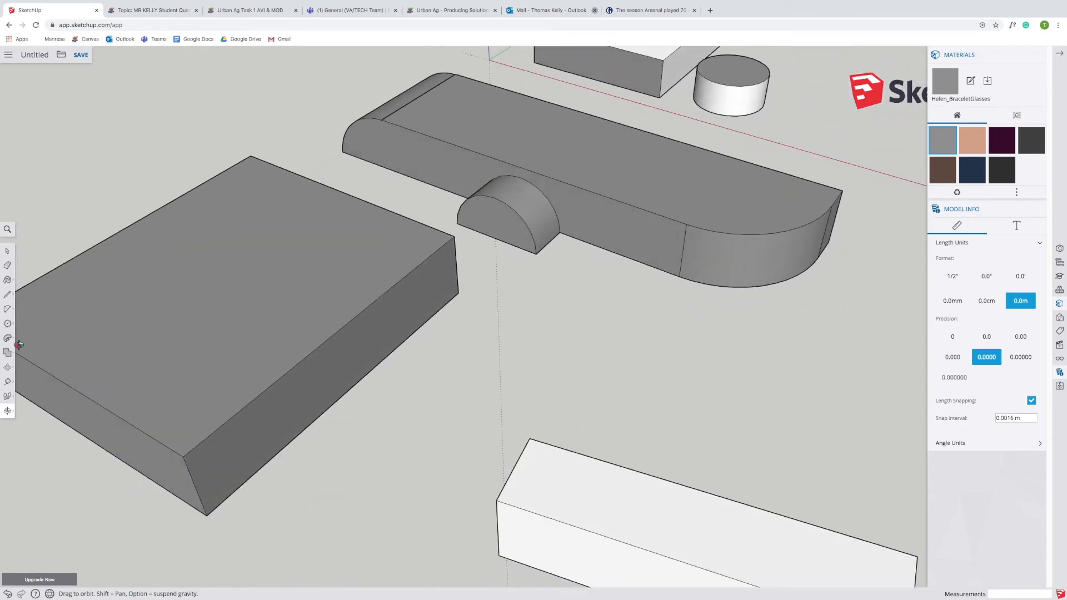
click(8, 340)
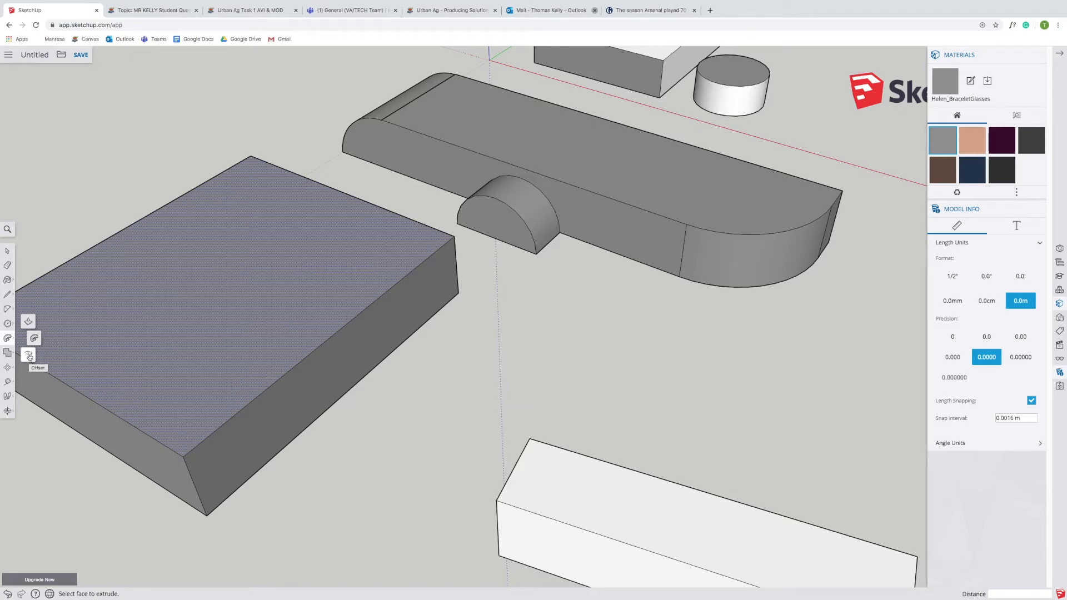
click(28, 354)
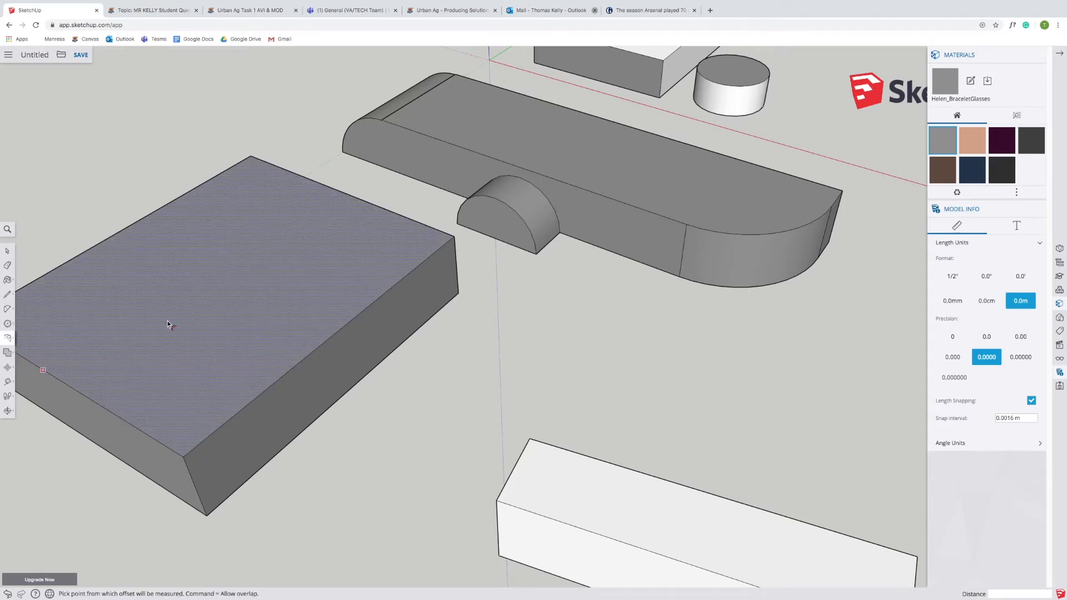
click(371, 304)
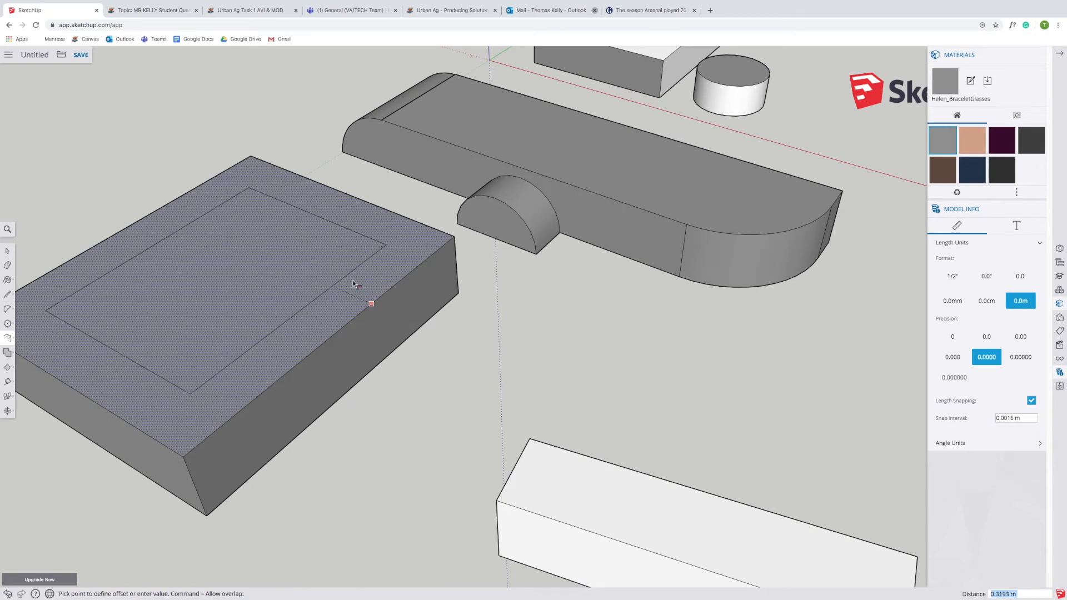
click(426, 300)
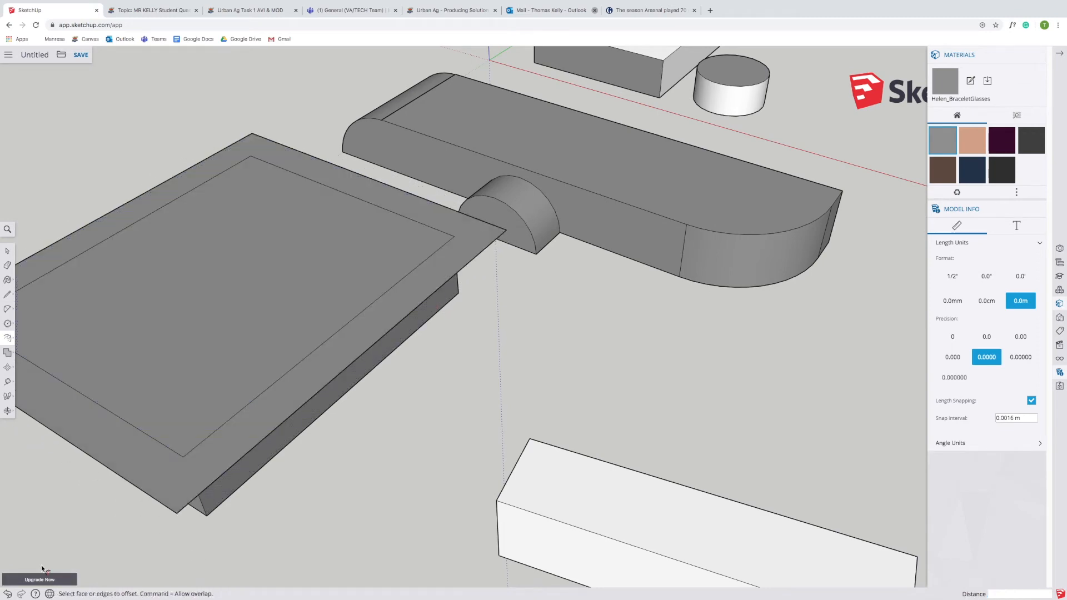
Step: Undo the outward offset of the large rectangular block's top face
click(7, 411)
drag(86, 522, 220, 499)
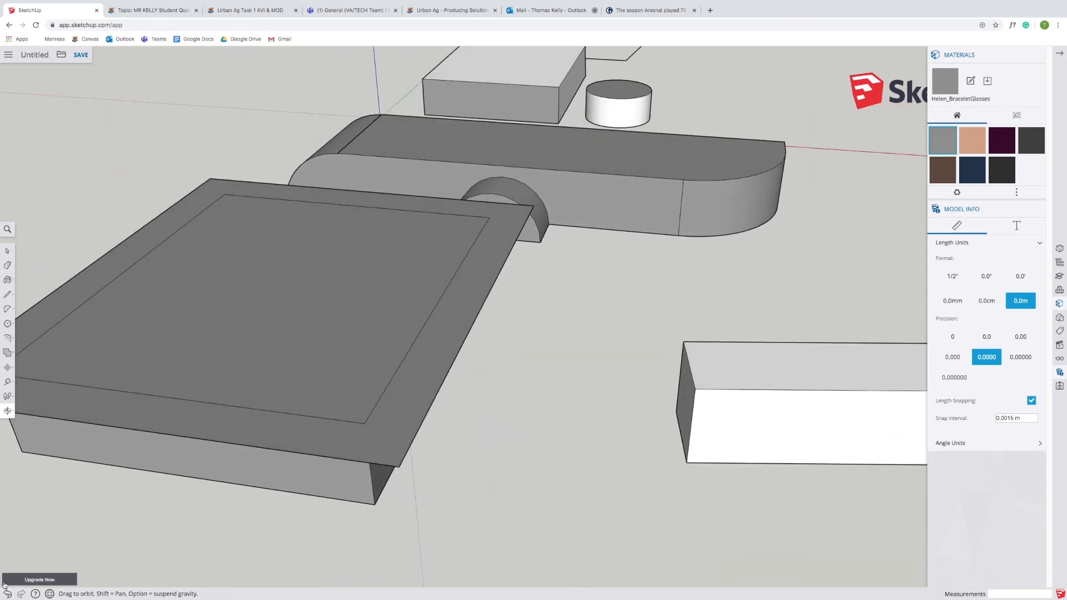
key(ctrl+z)
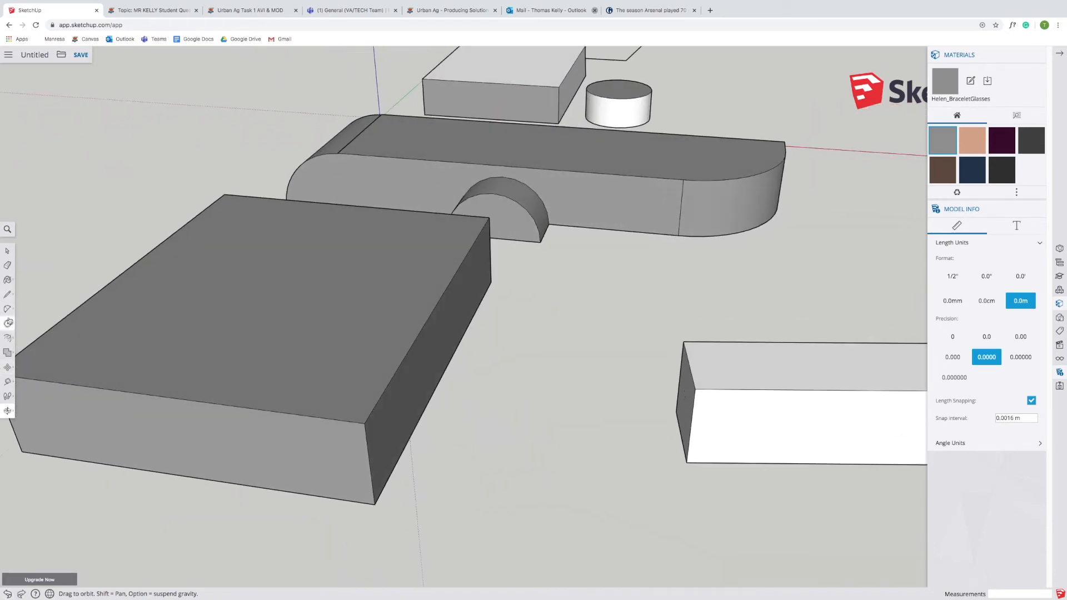
Step: Offset the large rectangular block's top face inward to leave a narrow border along its edges
click(9, 340)
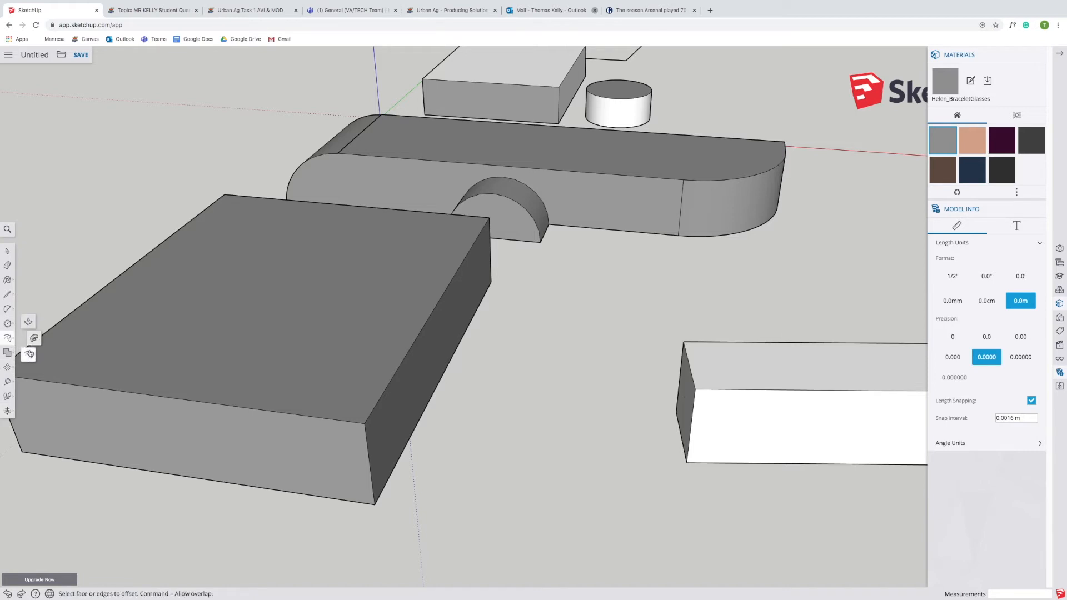
click(236, 209)
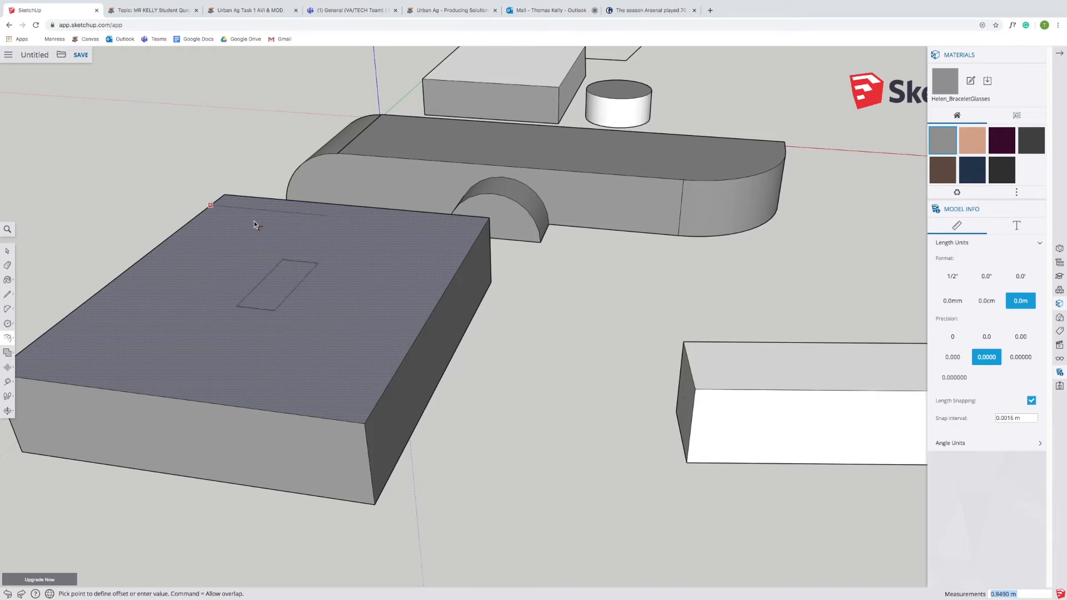
click(226, 199)
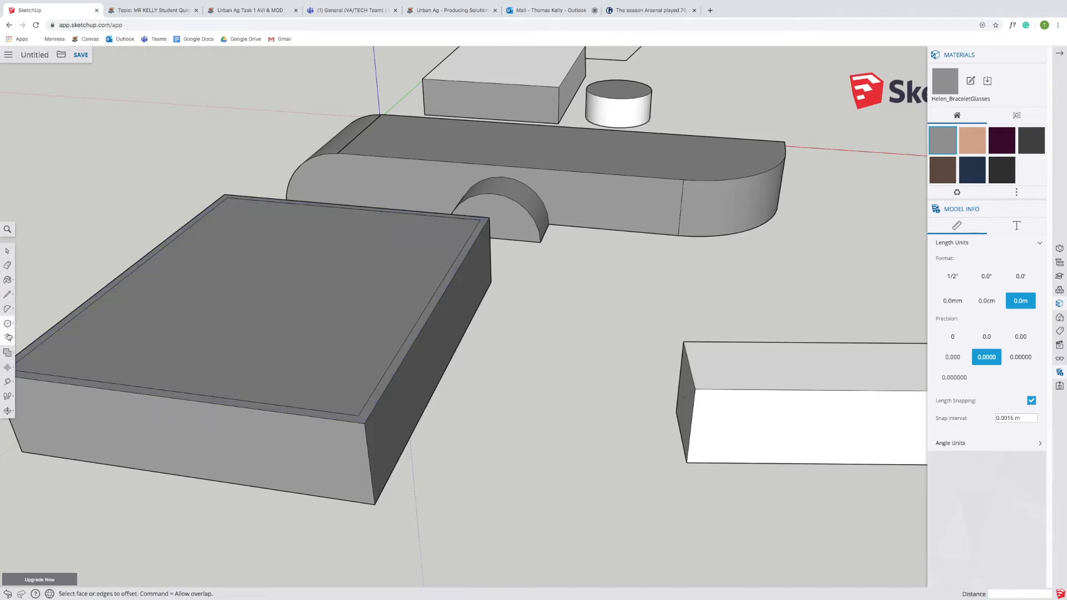
Step: Push the block's inner top face down about 0.21 m, and pull it back up about 0.40 m to form a raised tier
mouse_move(9, 340)
click(26, 322)
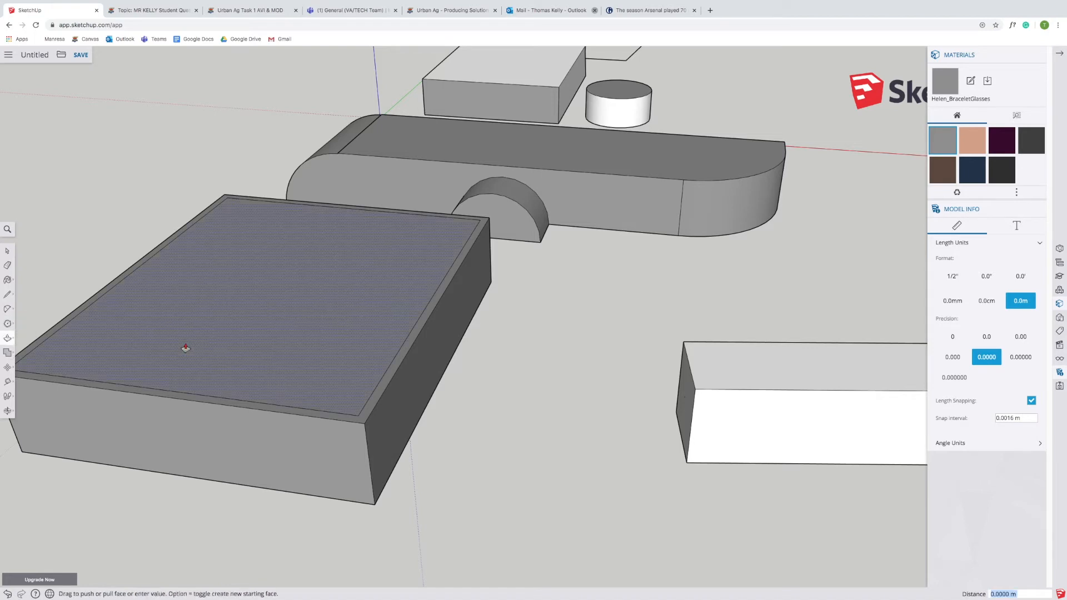
click(184, 350)
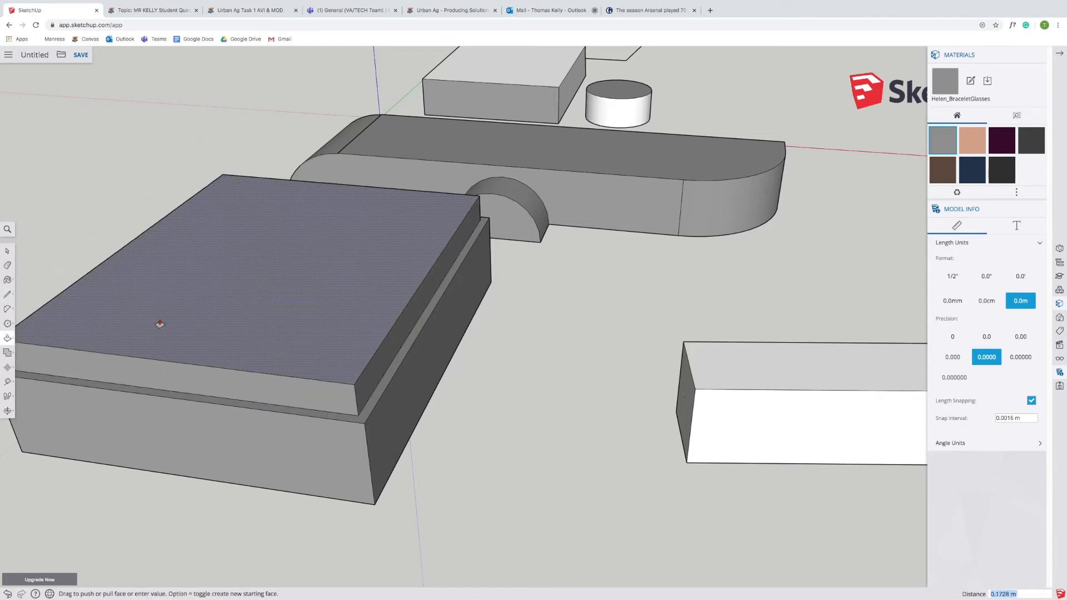
click(176, 385)
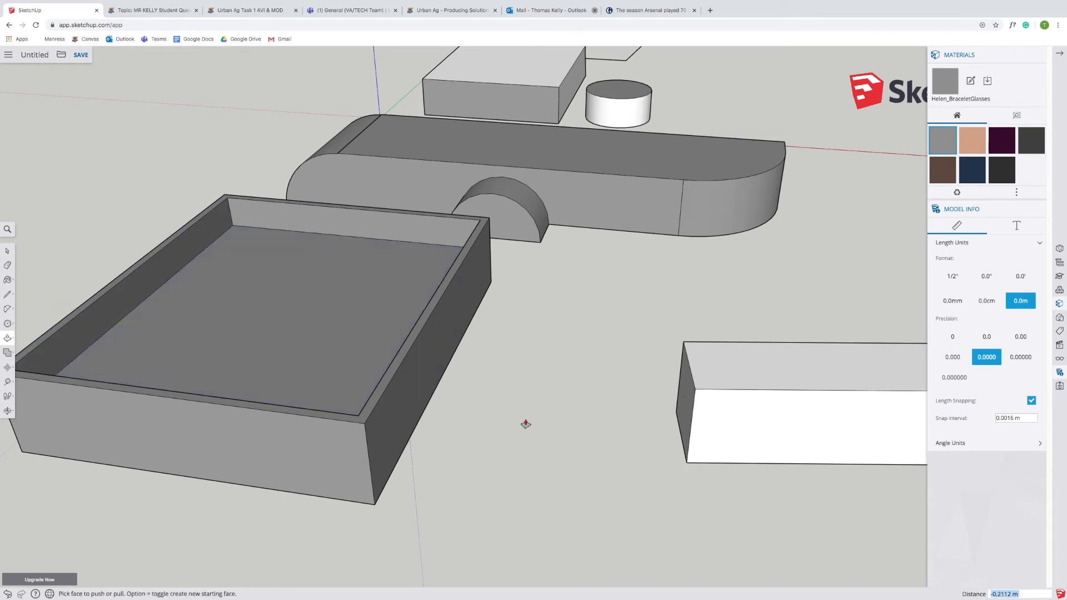
click(278, 362)
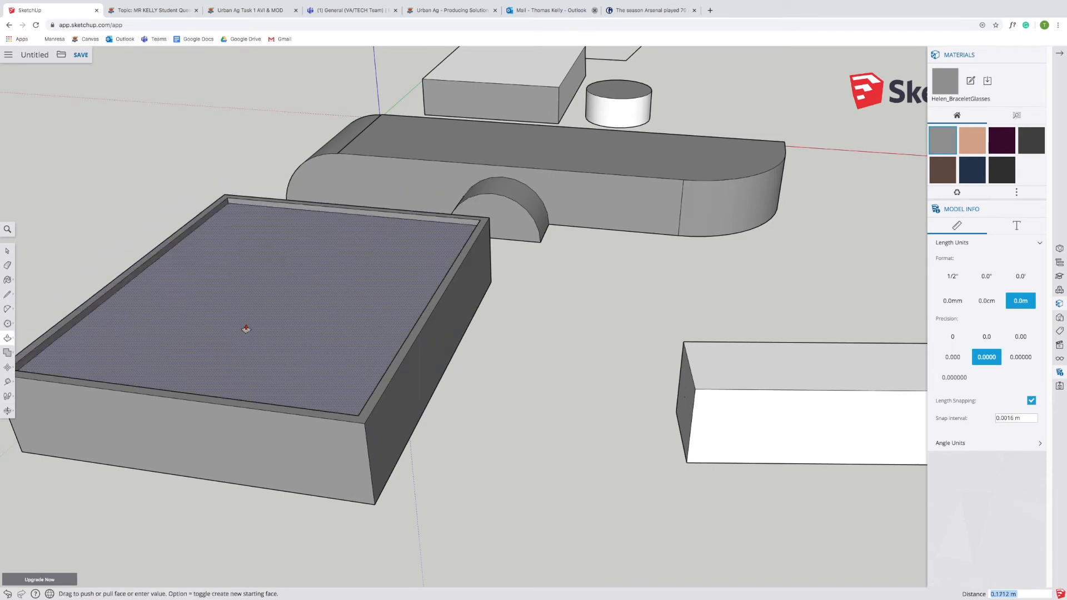
click(230, 315)
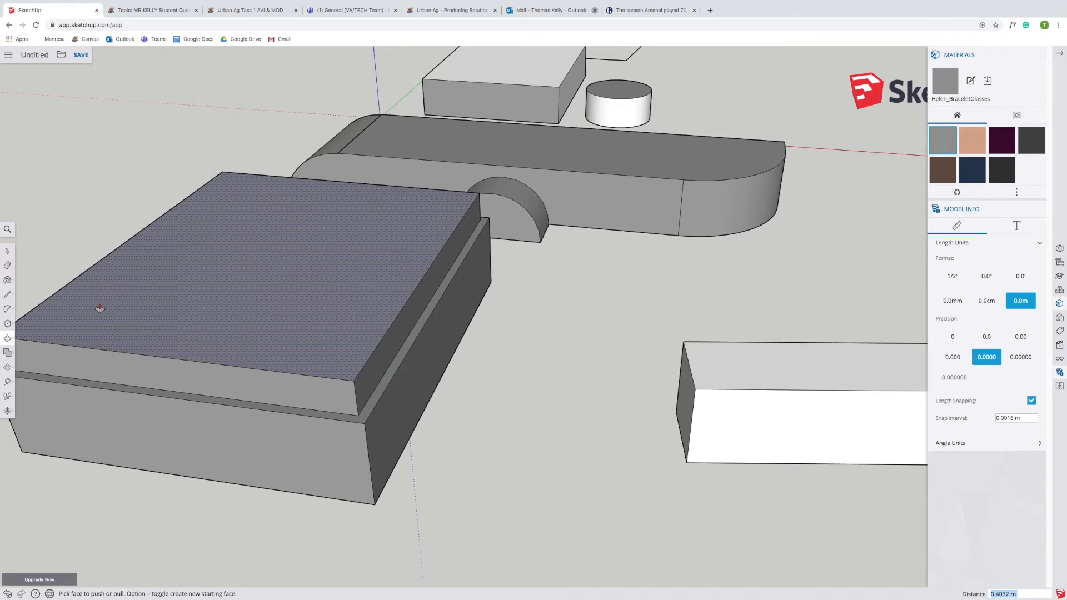
Step: Offset the raised tier's top face inward twice, leaving a narrow outer border and a smaller central rectangle
click(8, 339)
click(31, 356)
click(260, 246)
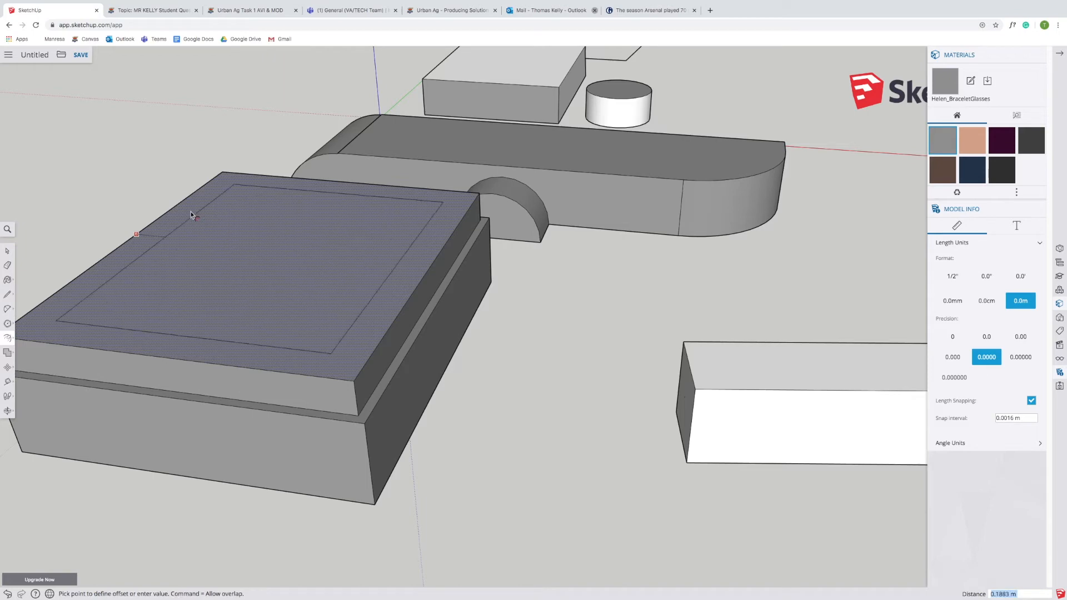
click(184, 209)
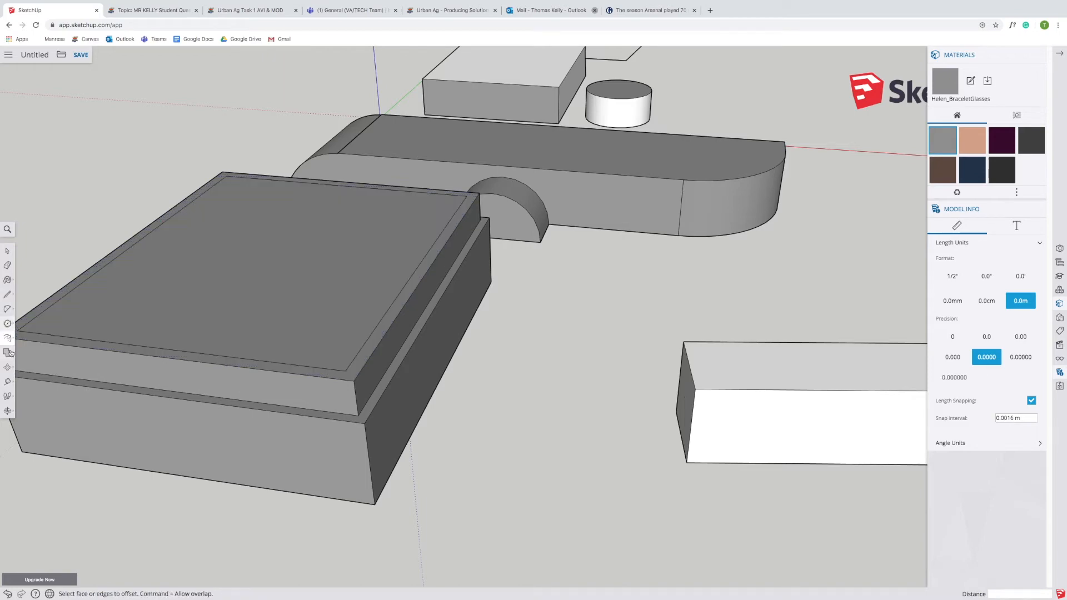
click(9, 340)
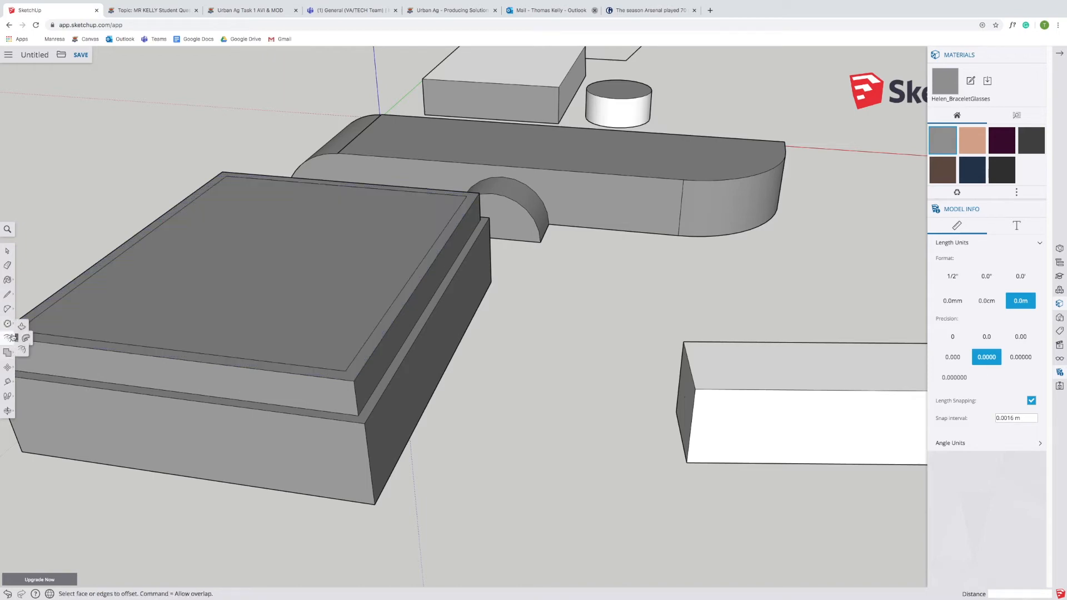
click(189, 317)
click(188, 299)
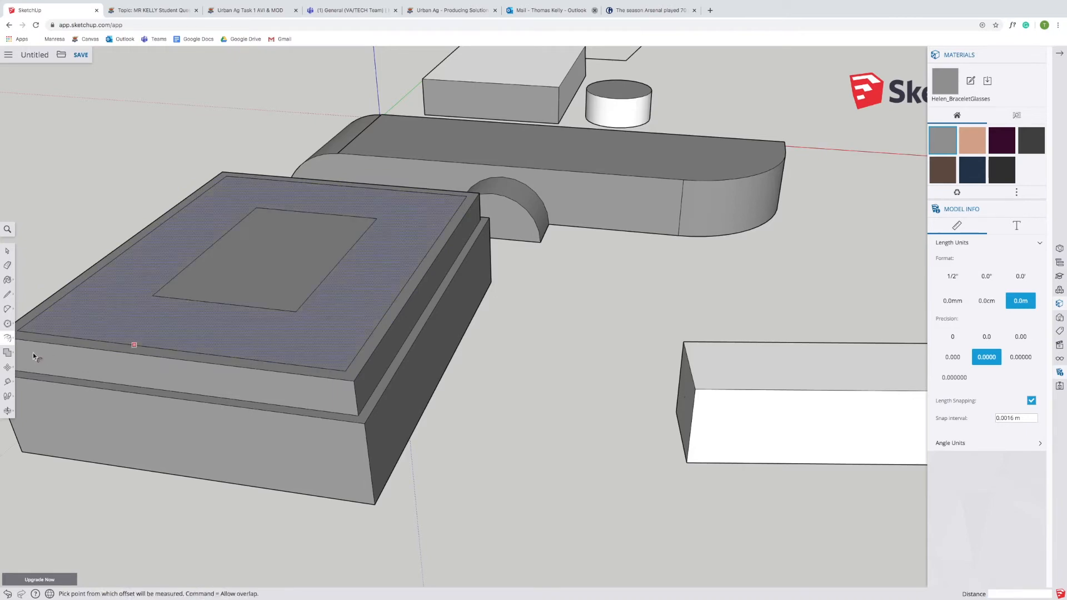
Step: Pull the face surrounding the central rectangle up as a third tier, and push the central rectangle down about 0.11 m
click(8, 341)
click(28, 324)
click(143, 338)
click(137, 310)
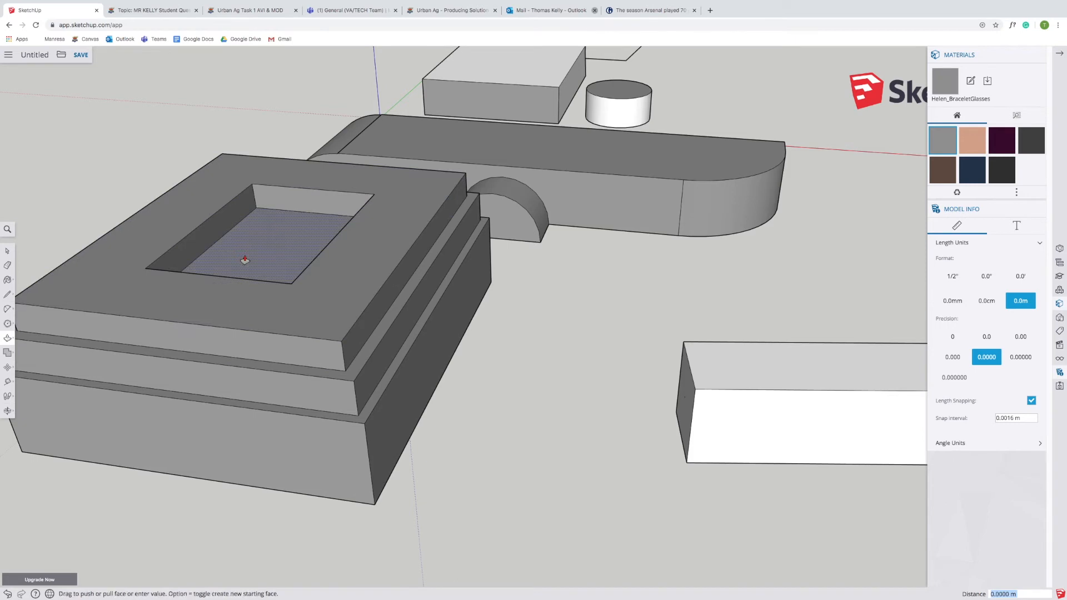
click(244, 251)
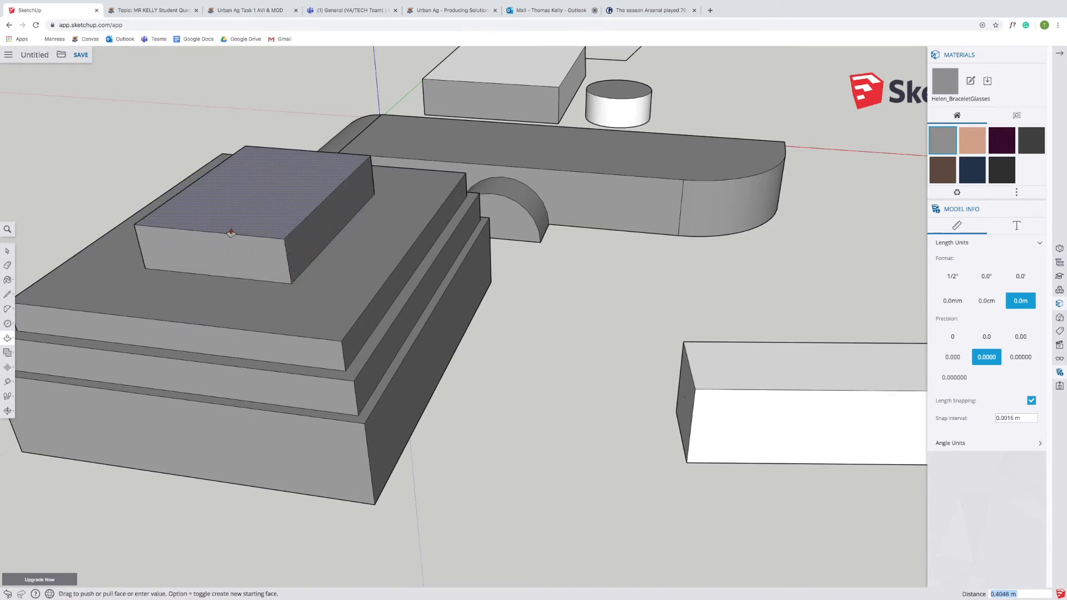
click(210, 299)
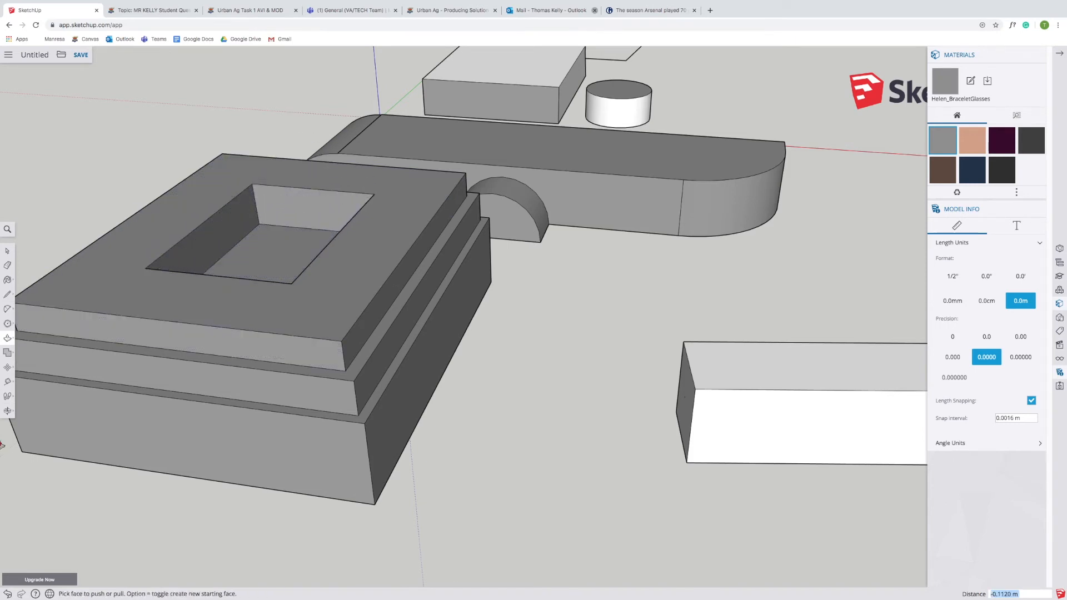
Step: Offset the long rounded block's top face inward about 0.15 m
click(8, 411)
drag(504, 424, 541, 324)
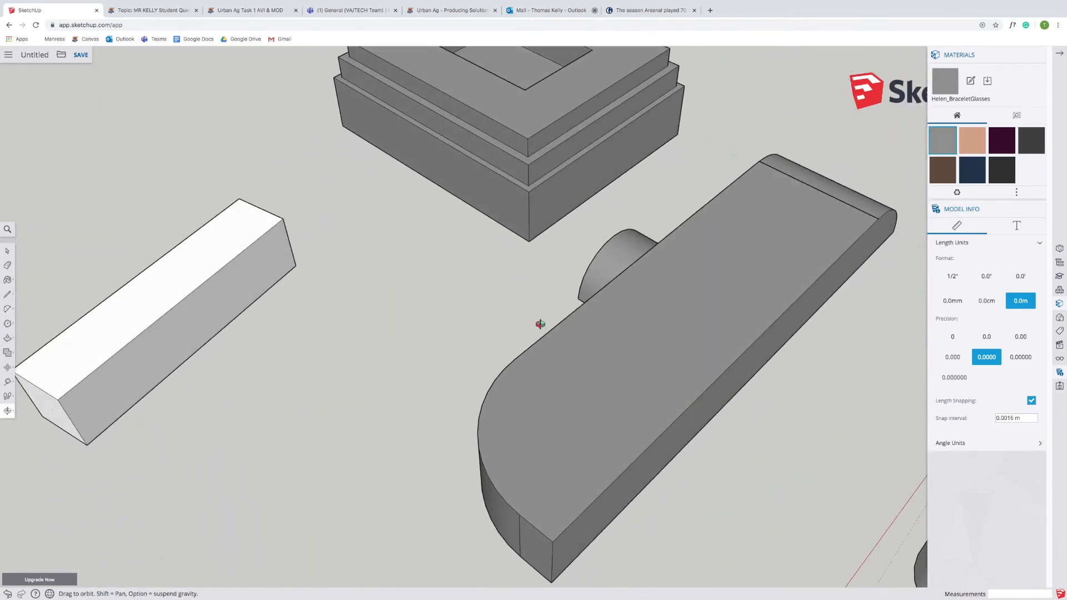
click(8, 339)
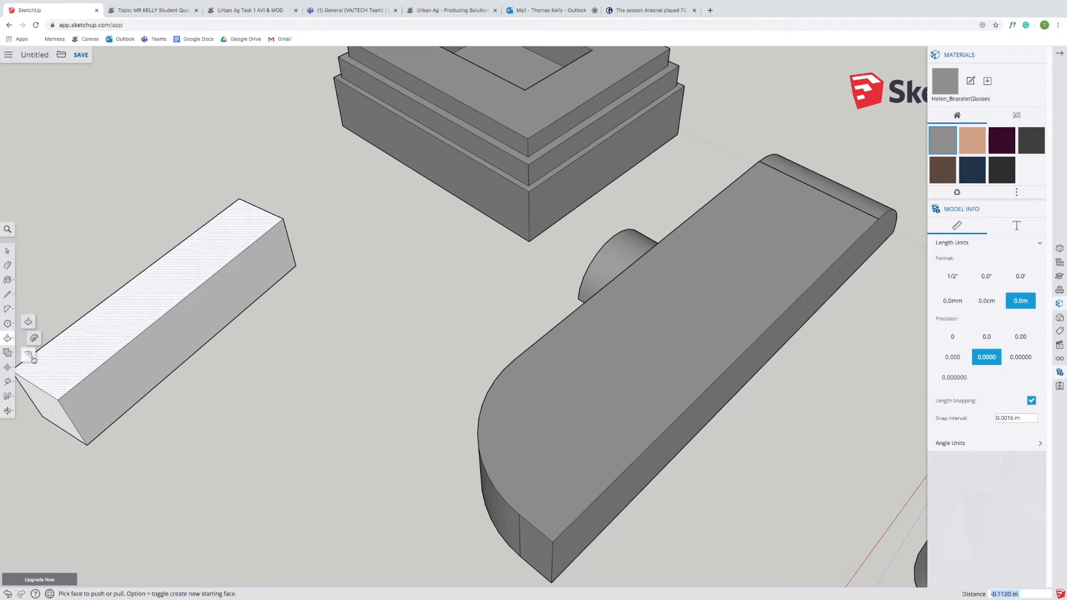
click(29, 356)
click(679, 416)
click(671, 391)
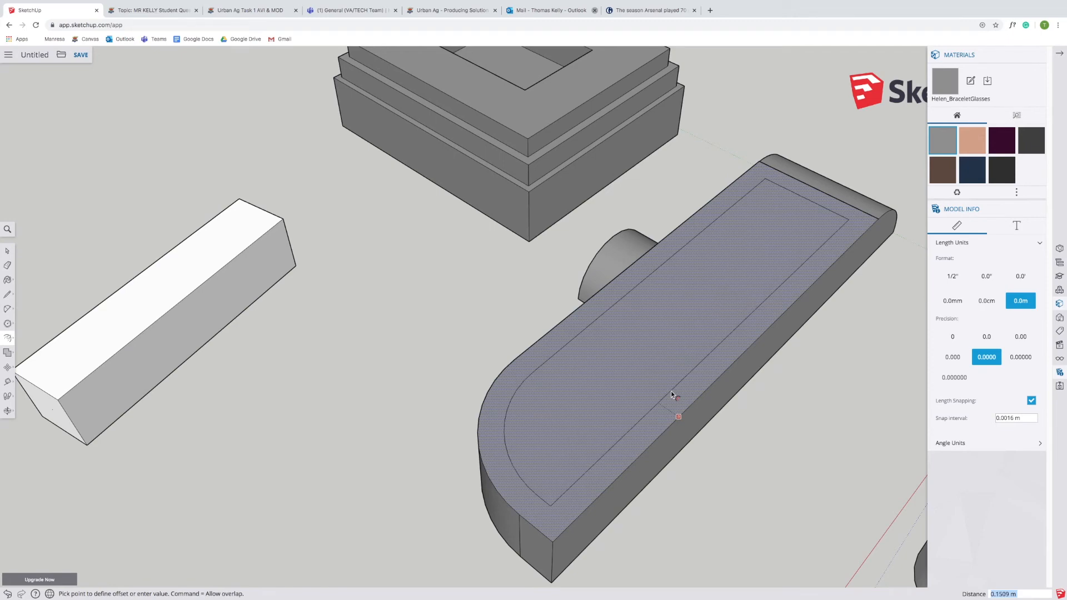
Step: Push the long rounded block's inner top face down about 0.46 m to cut an opening through it
click(7, 341)
click(29, 326)
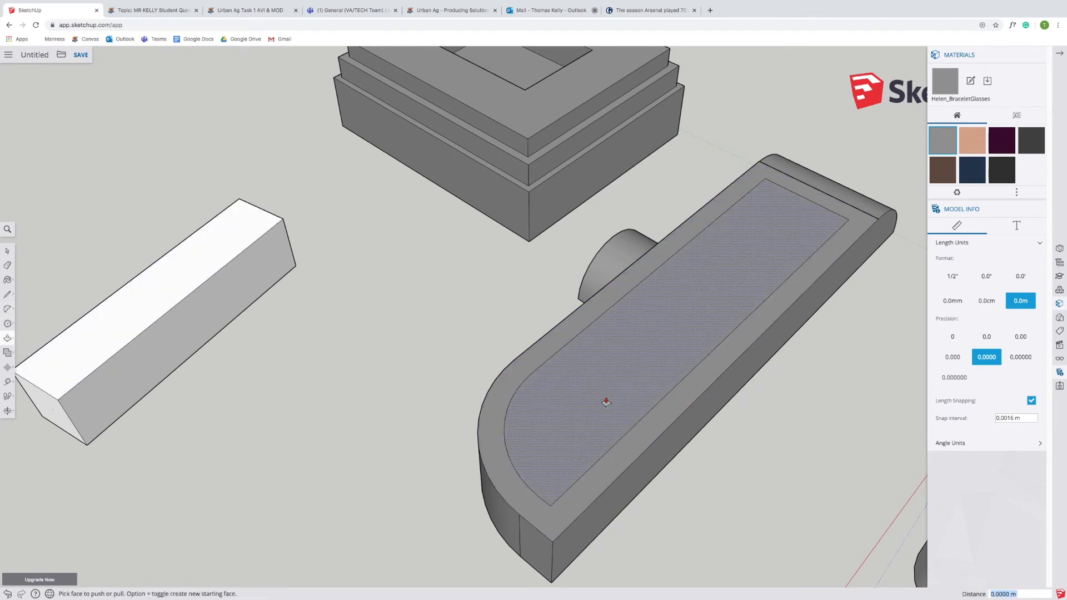
click(603, 398)
click(600, 453)
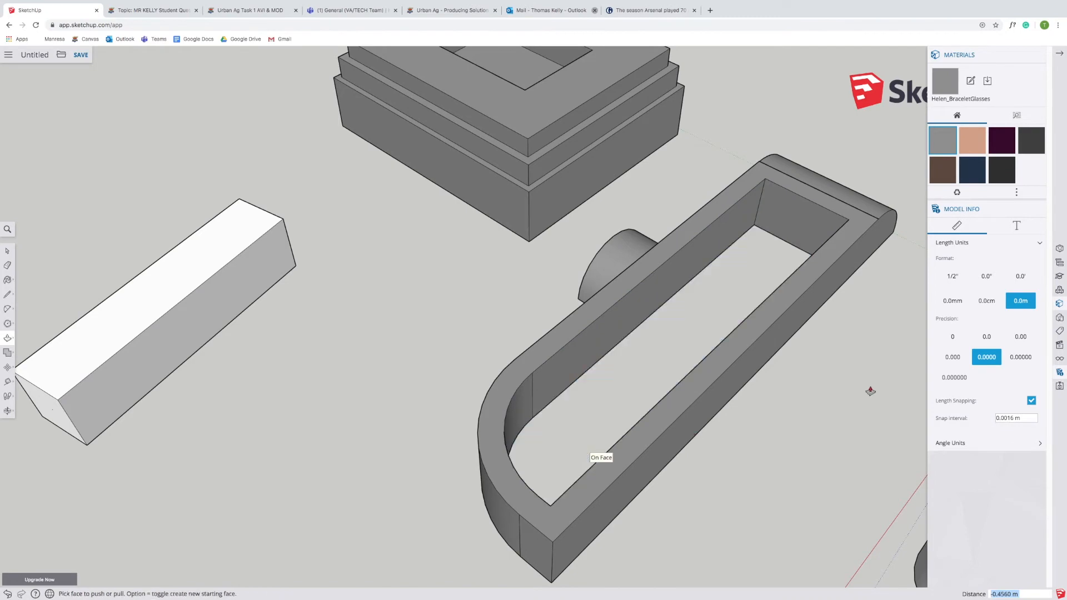
Step: Try to move the stepped block's top face sideways about 0.19 m with the Move tool, and undo the move
click(8, 411)
drag(693, 469, 2, 321)
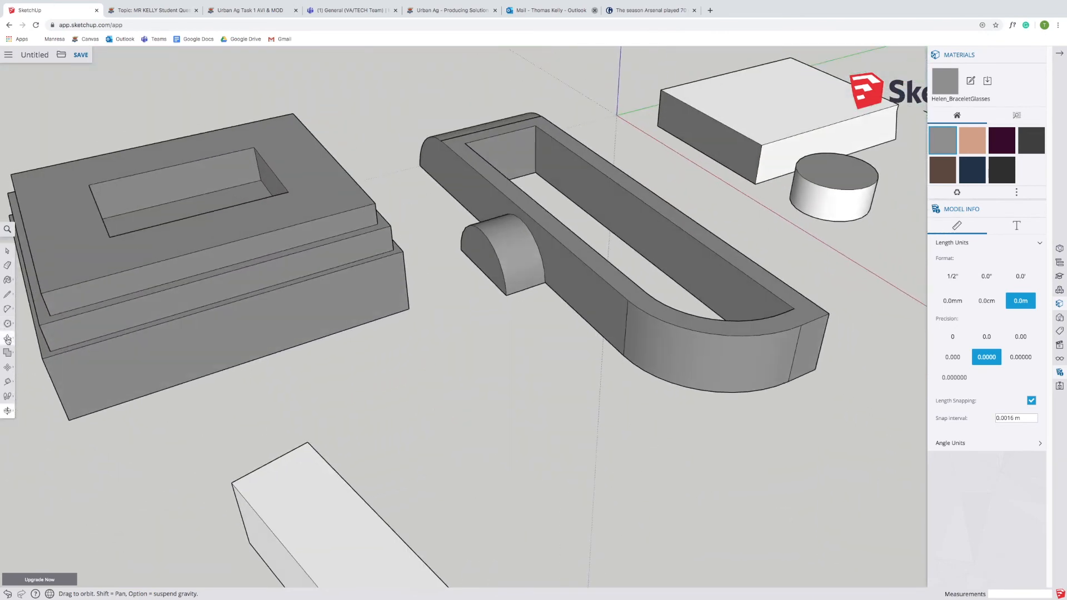
click(8, 339)
click(7, 353)
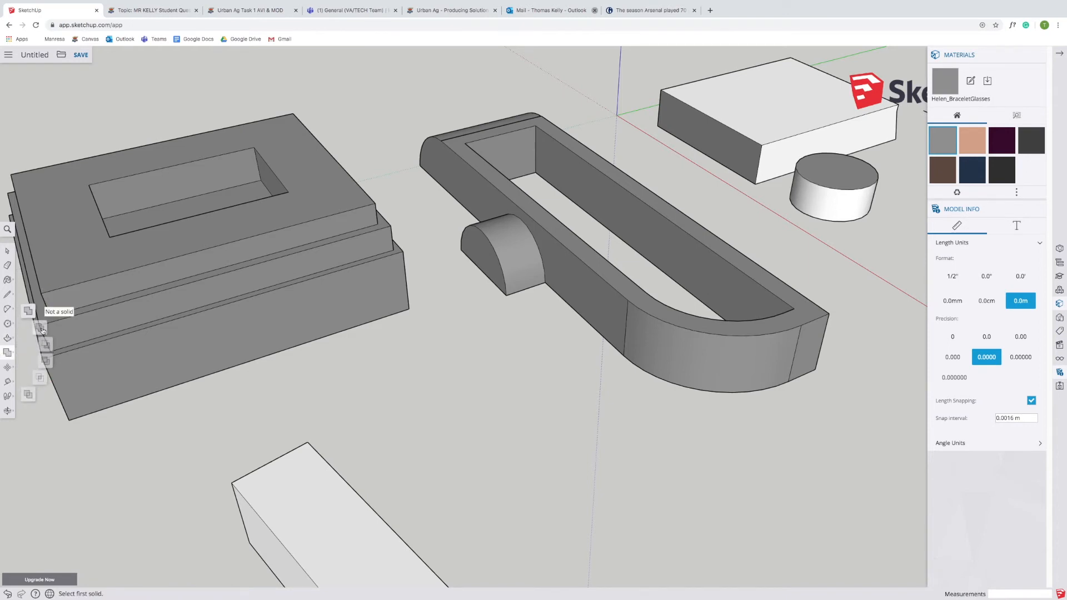
click(7, 369)
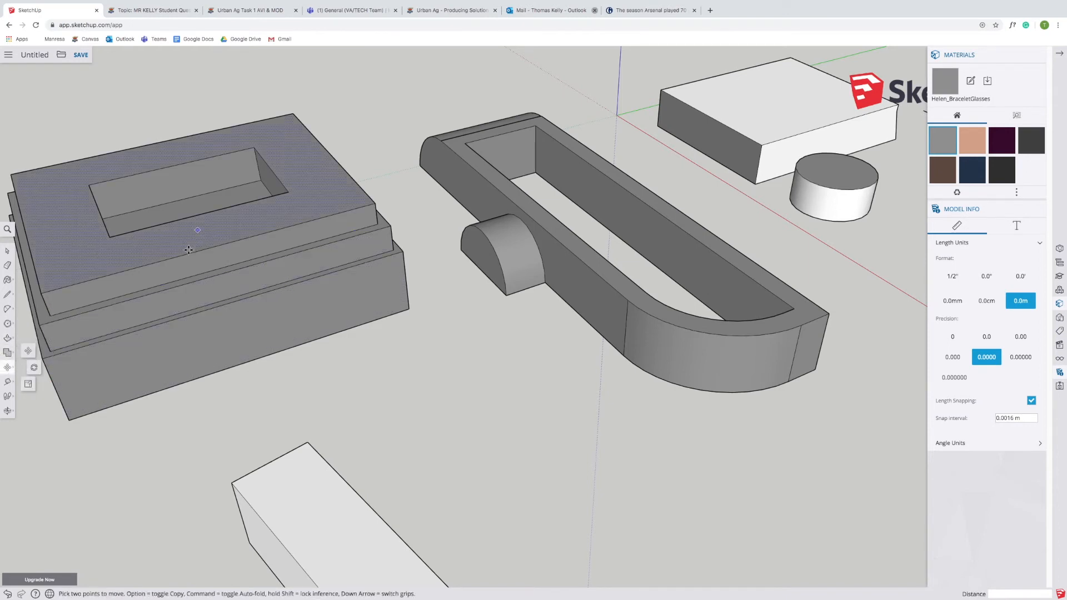
click(183, 245)
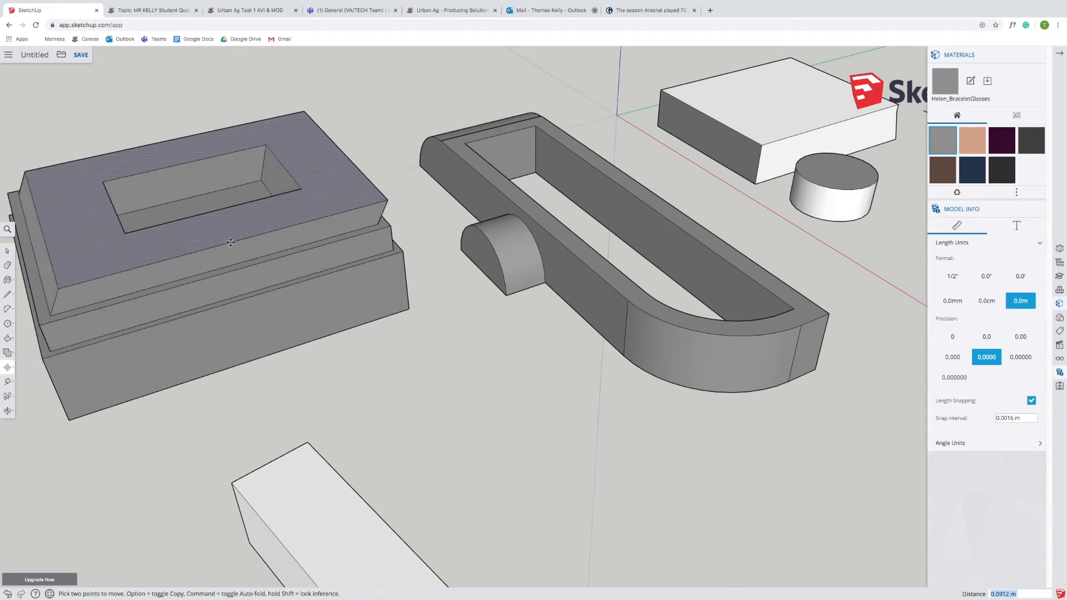
click(167, 234)
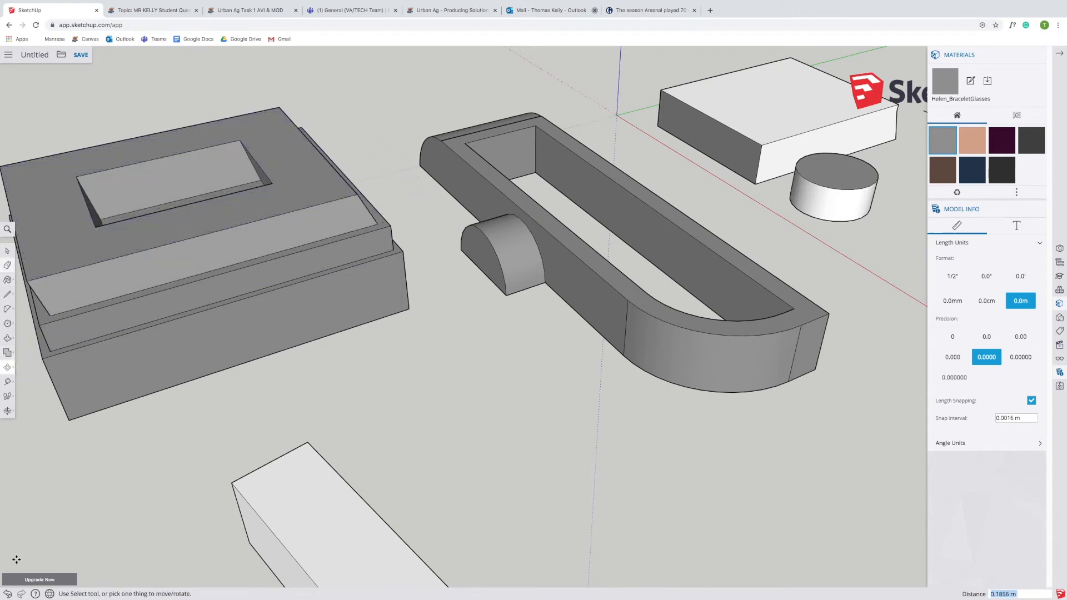
click(7, 594)
Step: Select the whole stepped block and move it a short distance
click(7, 252)
drag(58, 448, 57, 446)
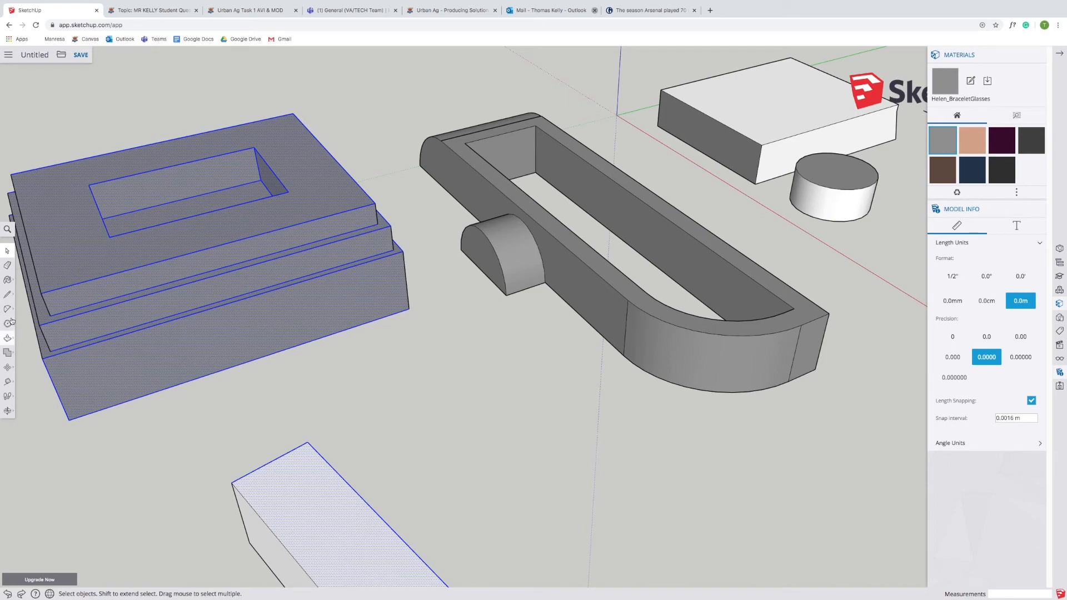
click(8, 366)
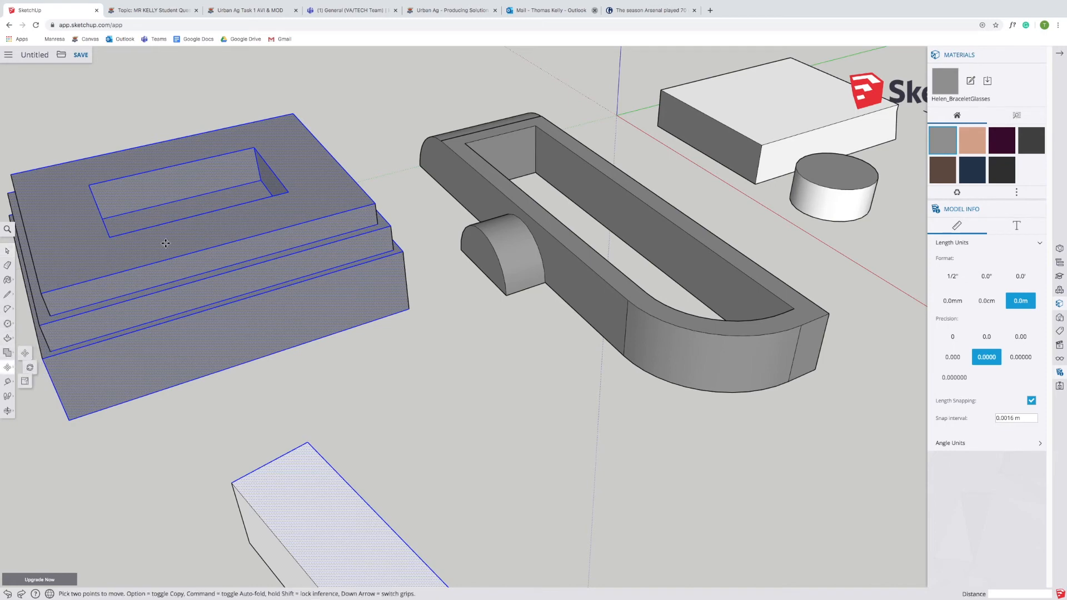
click(161, 251)
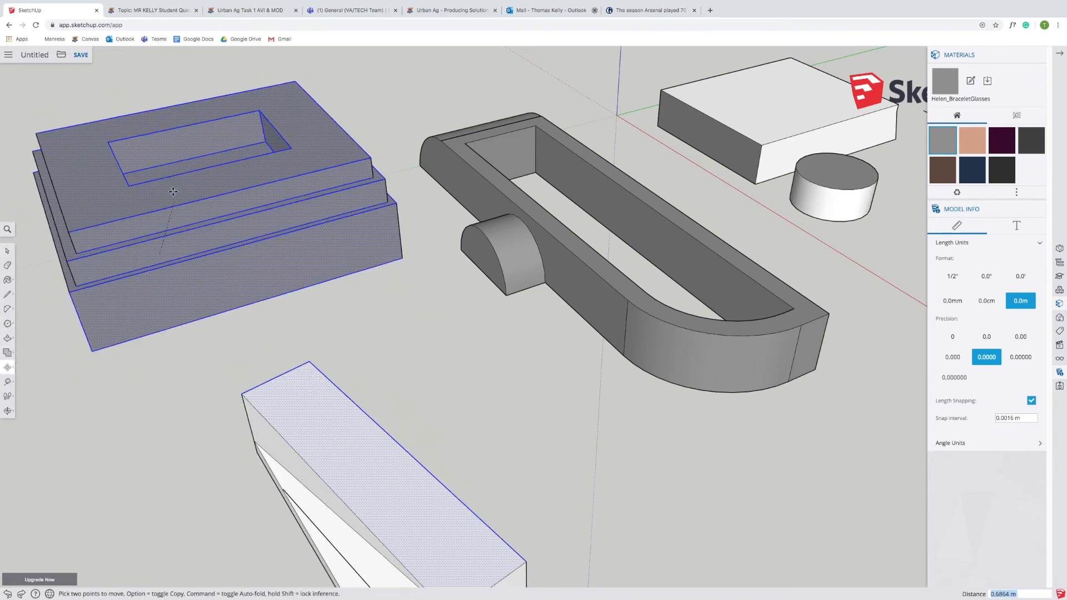
click(8, 253)
Step: Rotate the selected stepped block about 48.6 degrees around a point on its top face
click(7, 368)
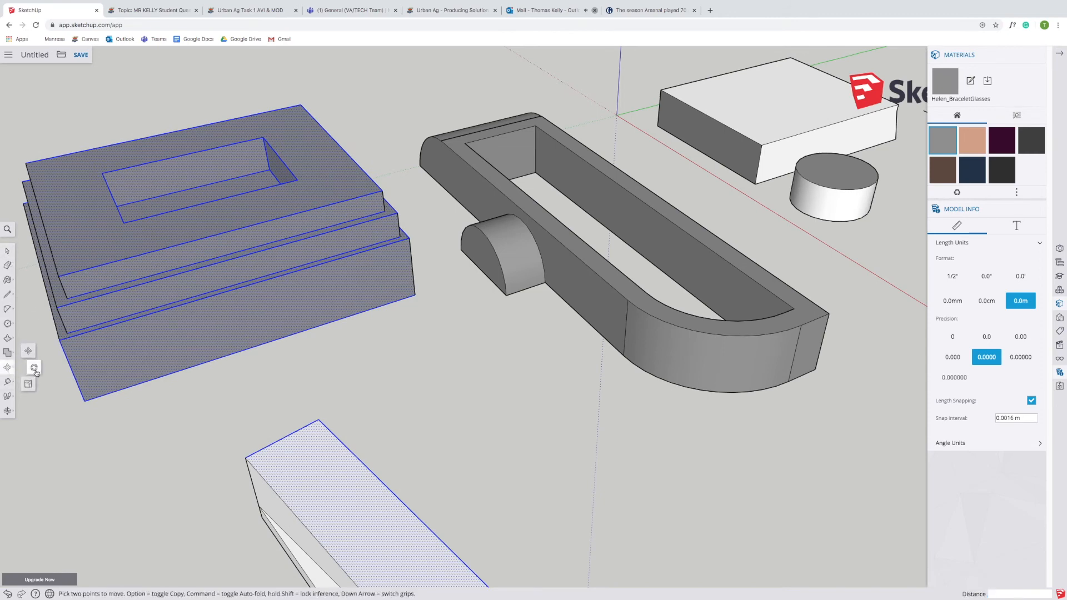
click(35, 368)
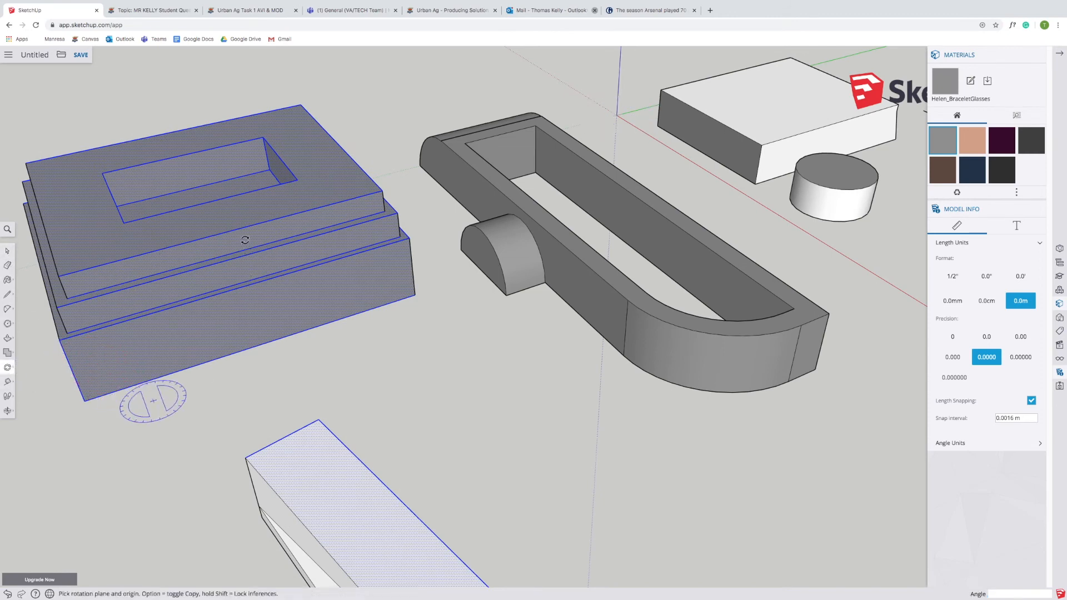
click(234, 216)
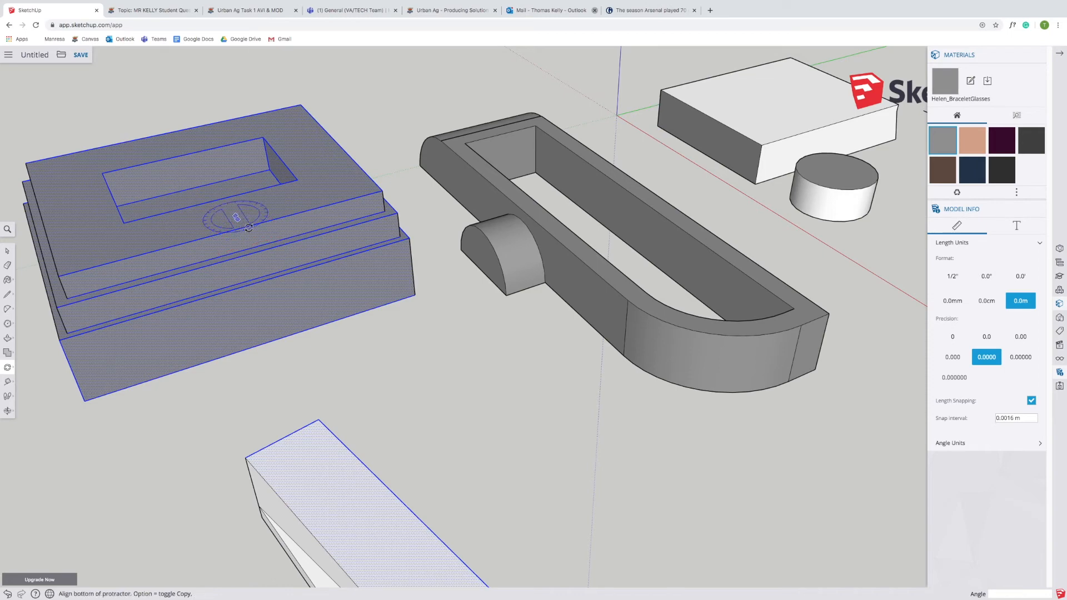
click(262, 301)
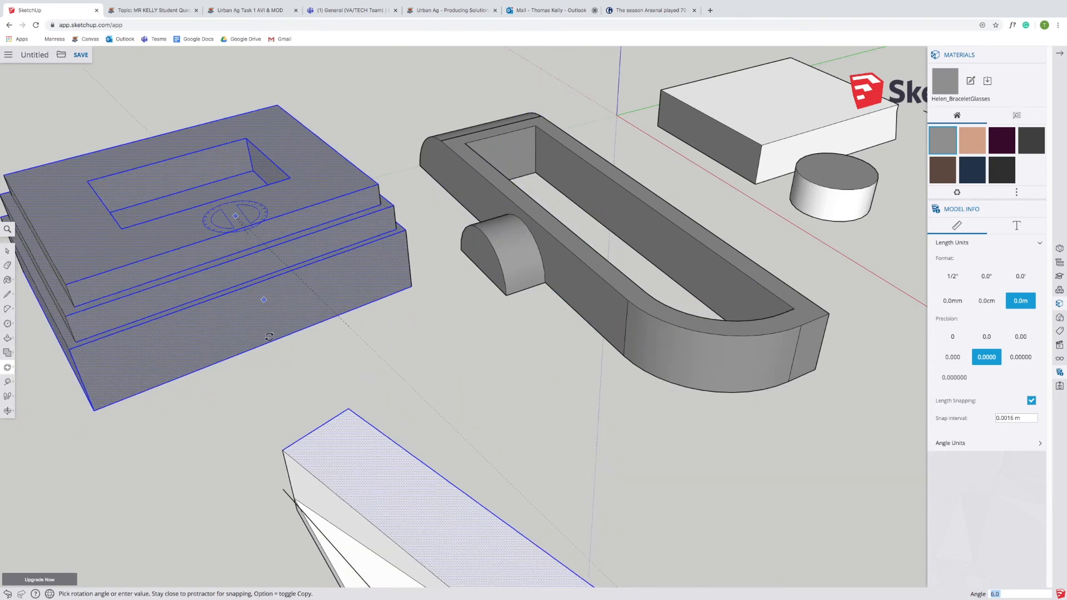
key(Escape)
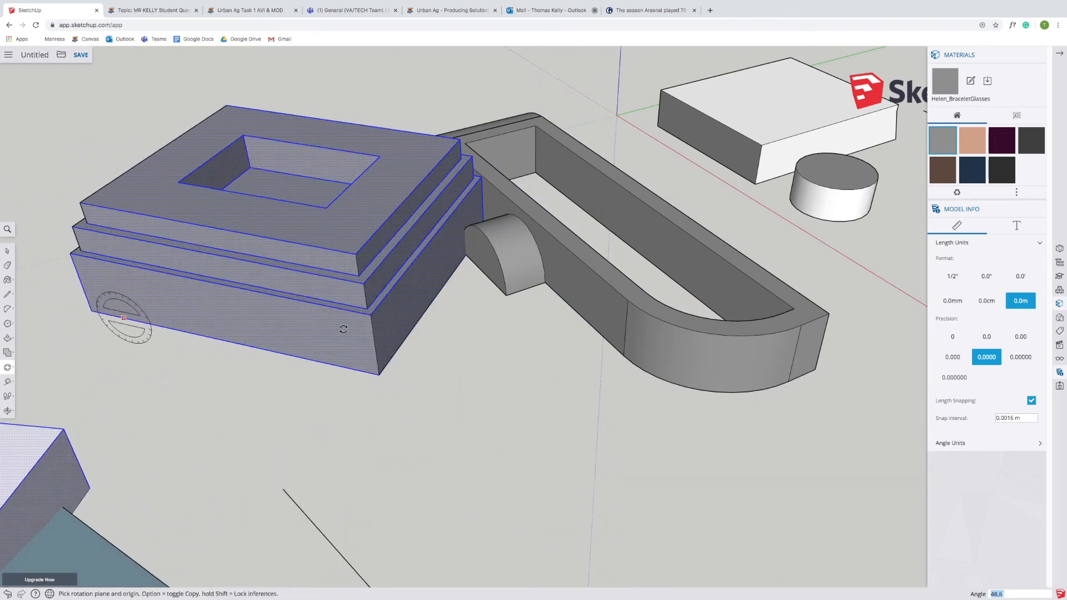
Step: Scale the selected geometry down to about 0.73 with the Scale tool
click(9, 368)
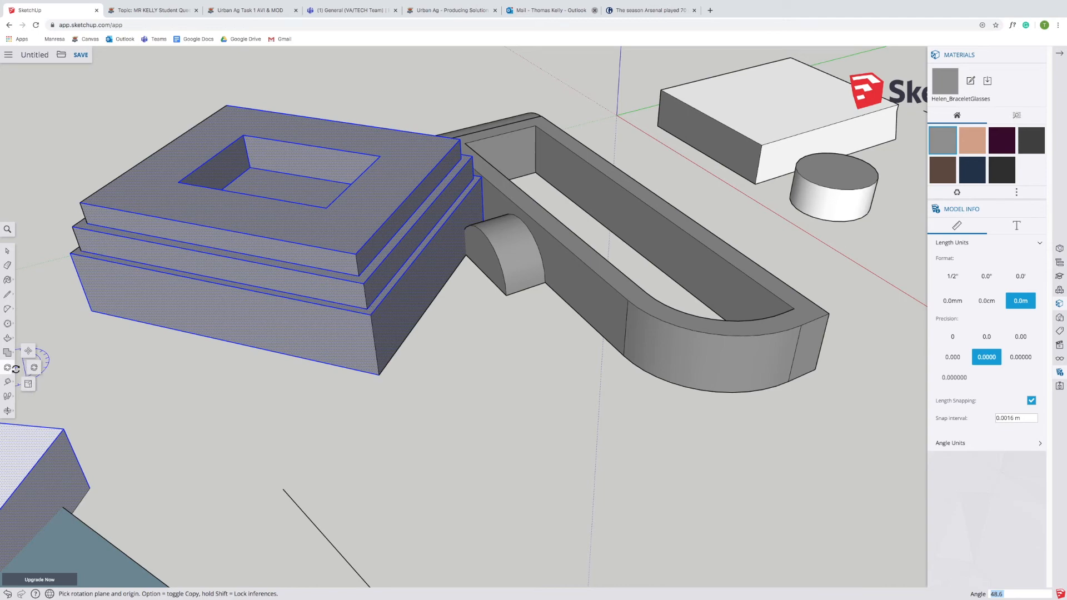
click(30, 385)
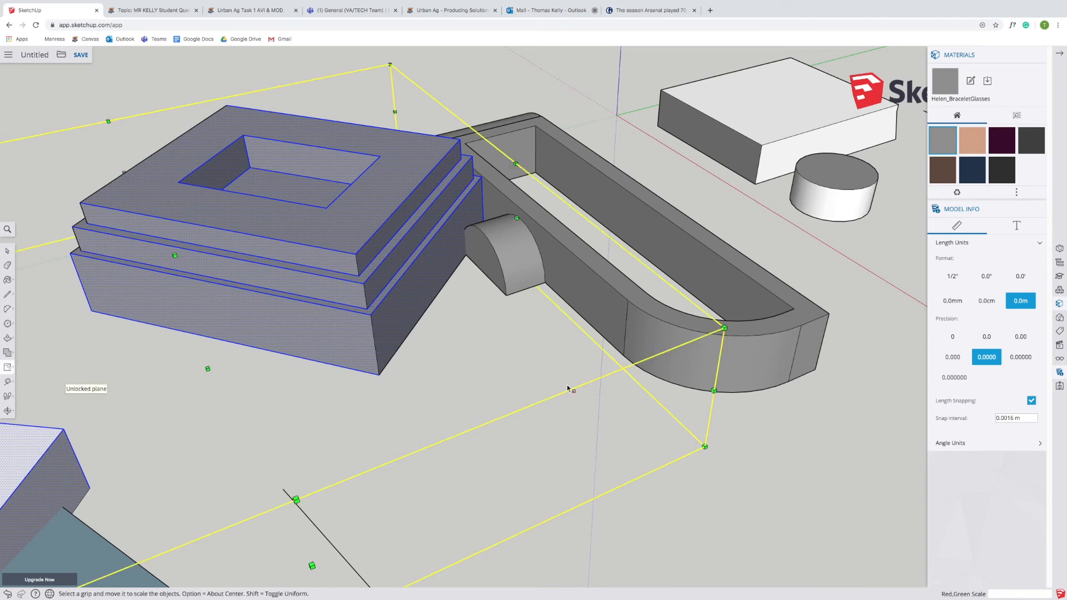
drag(724, 328, 568, 324)
drag(442, 399, 411, 406)
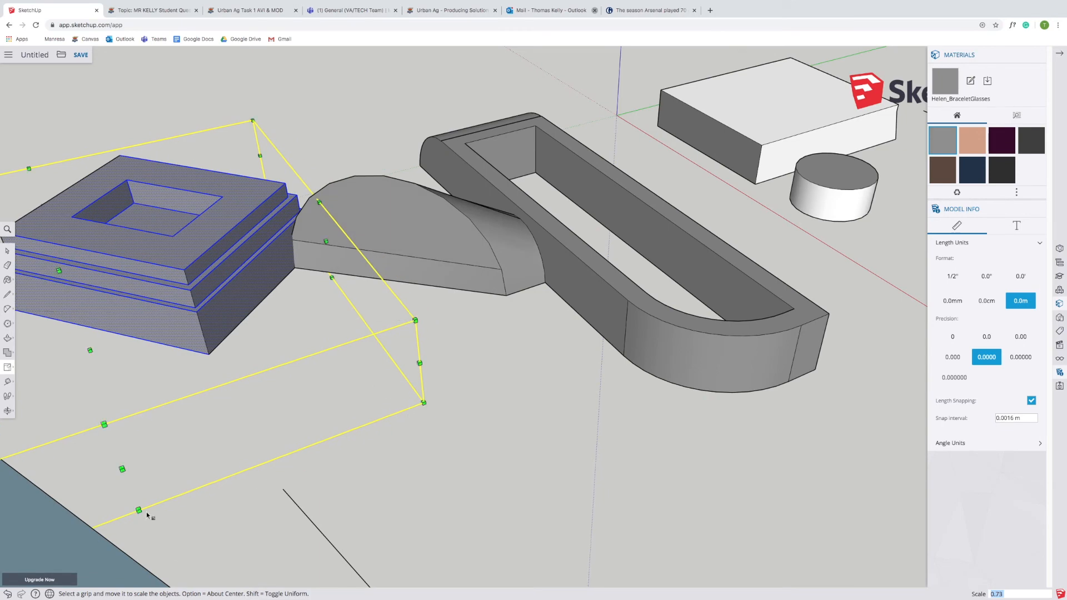
Step: Undo back past the long block's cut and offset, and redo only the stepped block's third tier and central recess
click(5, 593)
click(6, 593)
click(5, 593)
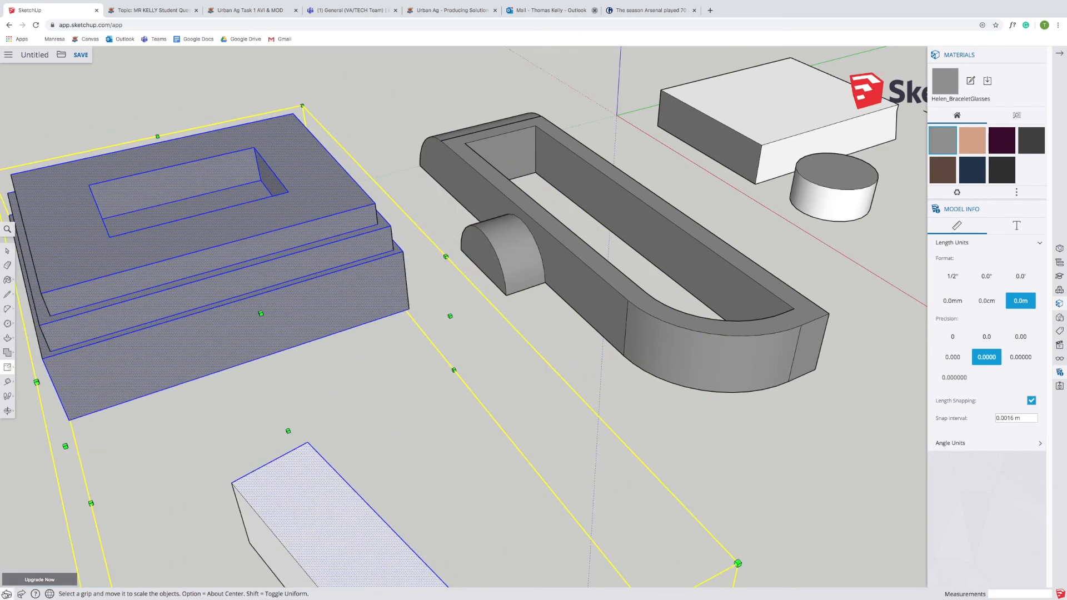
click(6, 593)
click(5, 593)
click(5, 593)
click(5, 593)
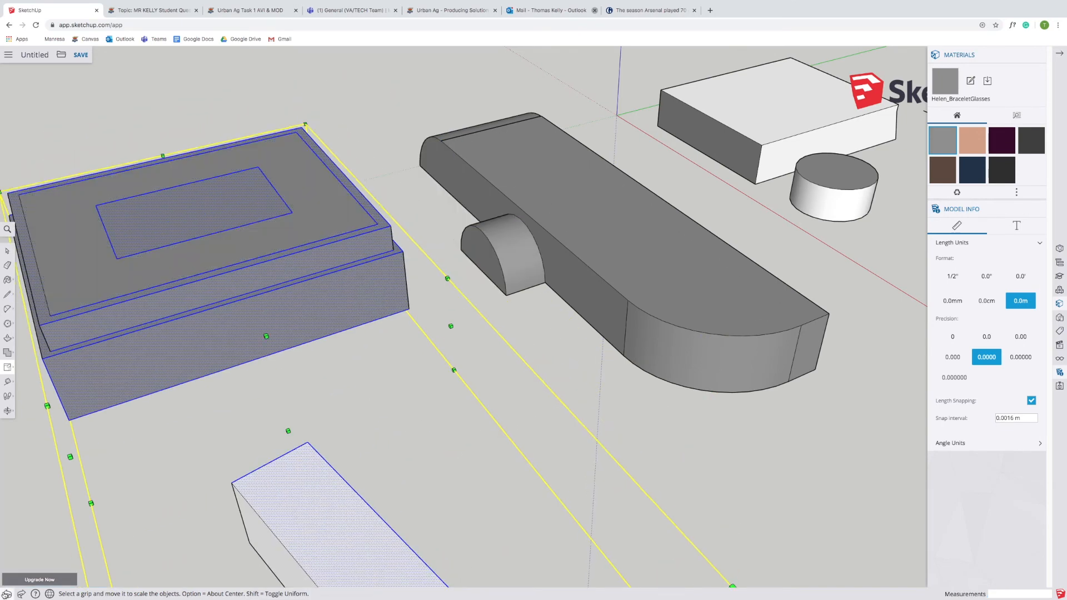
click(21, 594)
click(22, 593)
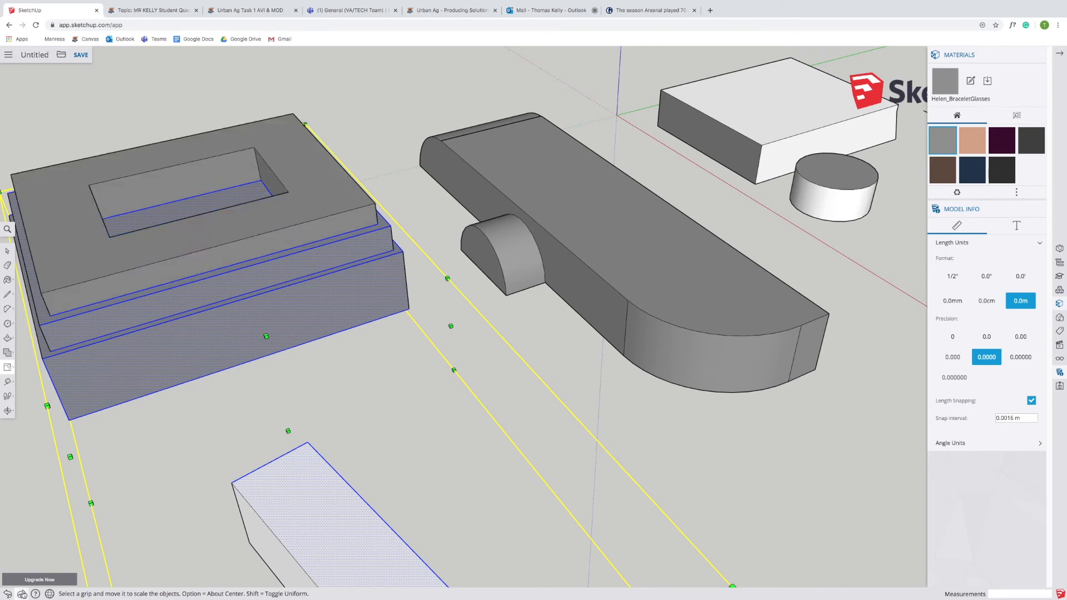
Step: Clear the selection and try to select the whole stepped block with a selection window
click(8, 252)
click(22, 396)
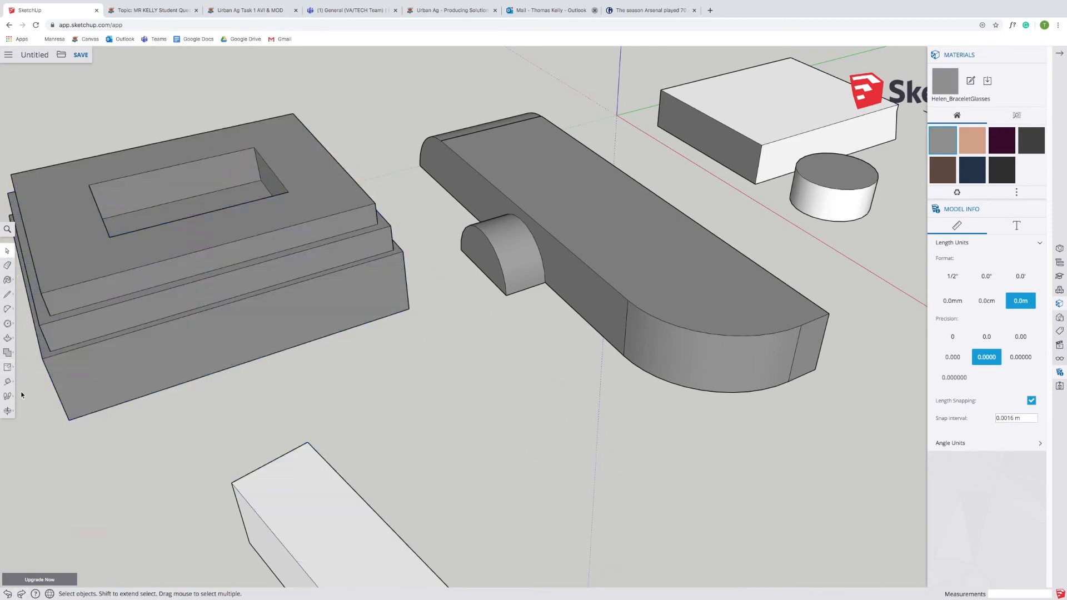
click(7, 412)
click(36, 399)
drag(152, 332, 267, 397)
click(7, 251)
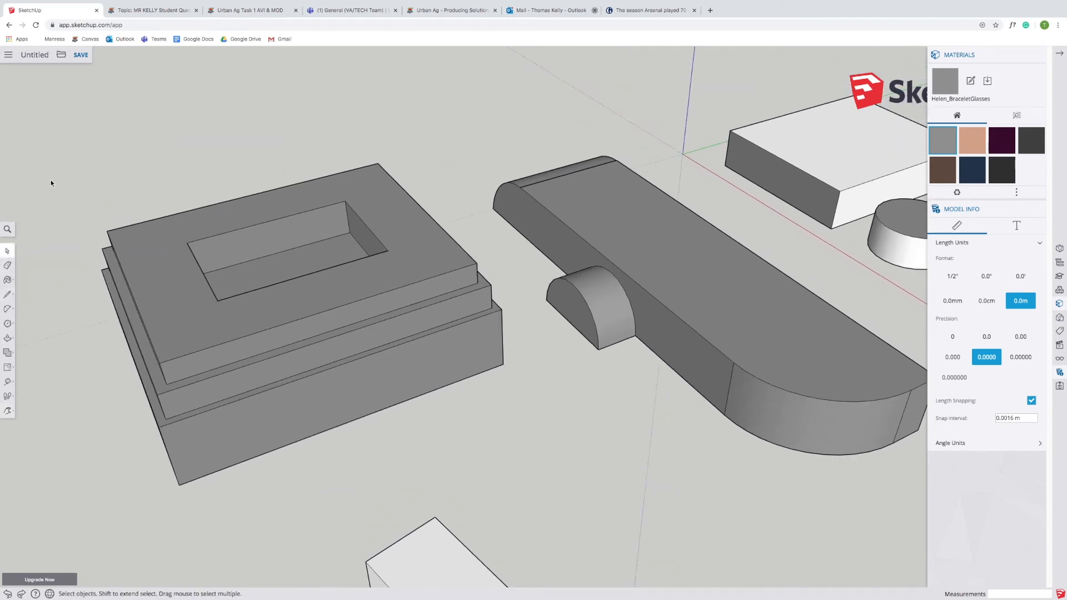
drag(303, 311, 485, 408)
drag(50, 133, 506, 478)
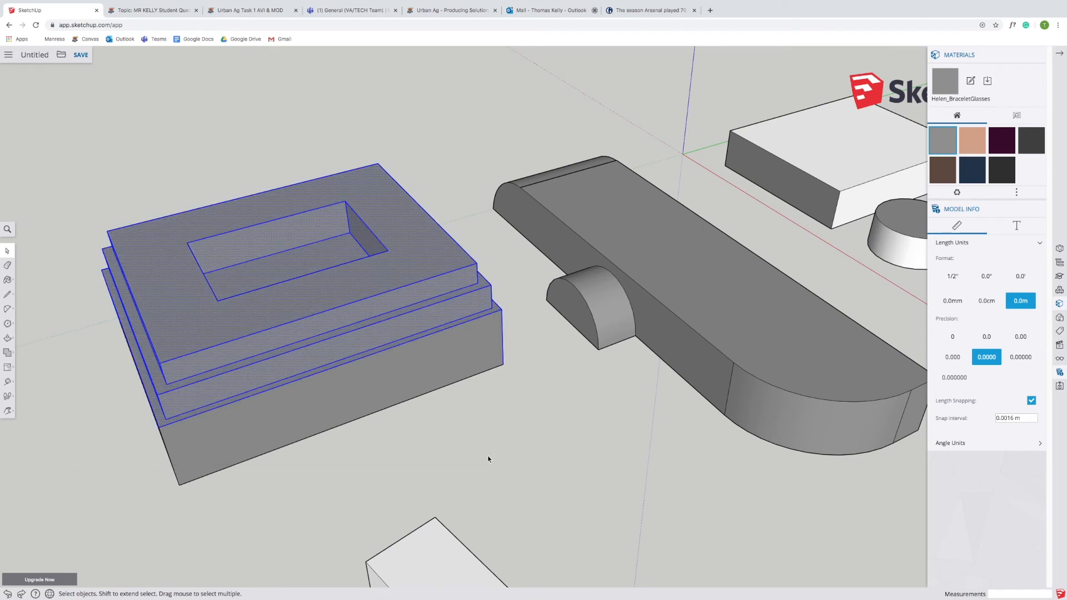
click(365, 478)
drag(52, 180, 463, 493)
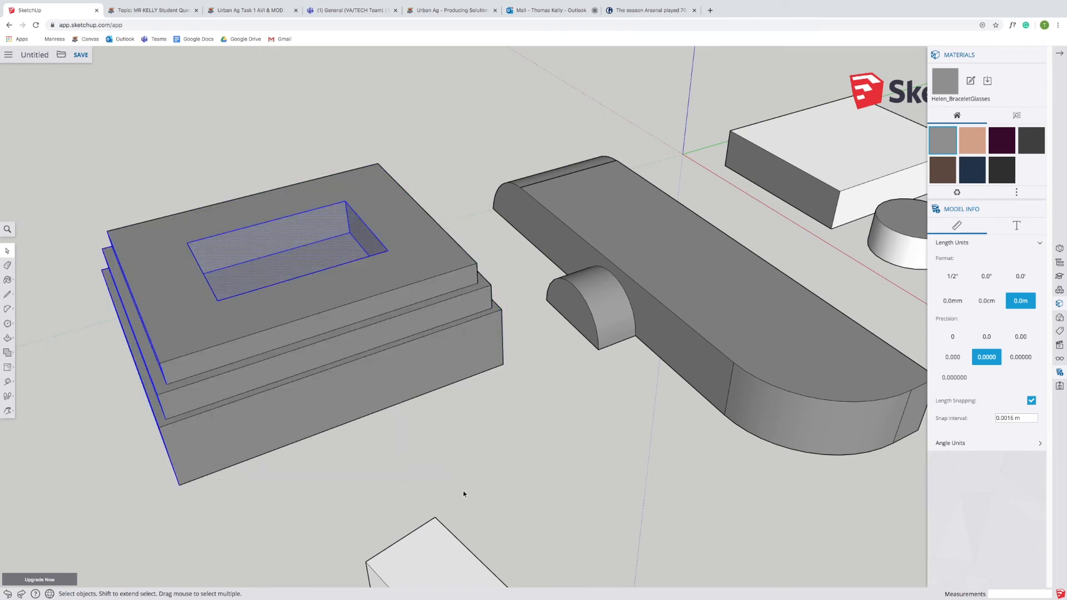
Step: Select the whole stepped block, including all its tiers, side faces and central recess
click(6, 410)
click(28, 378)
drag(186, 380, 370, 317)
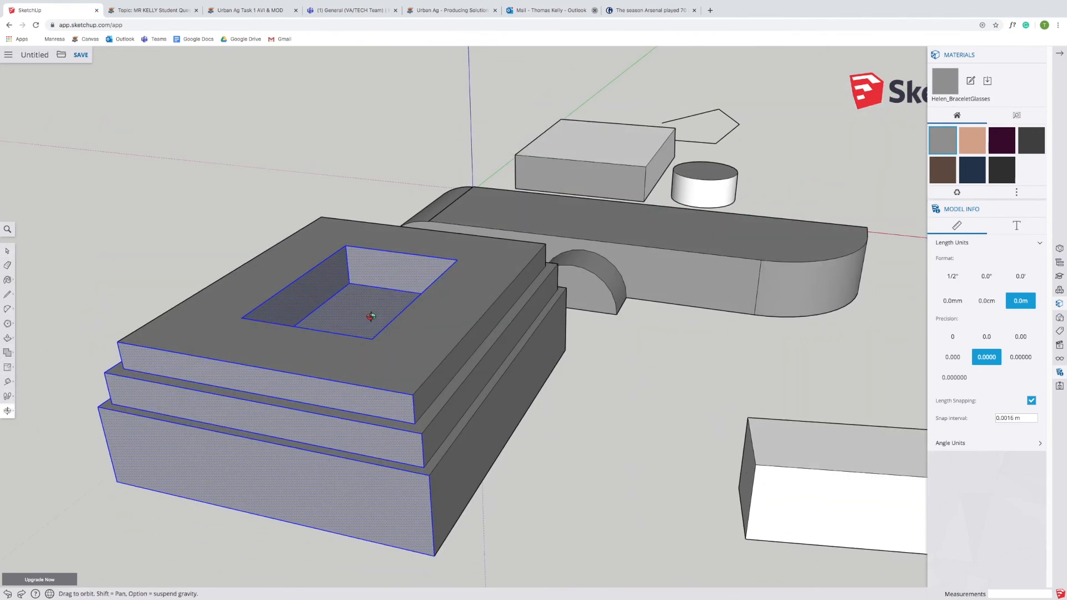
click(7, 251)
drag(59, 231, 547, 530)
click(550, 542)
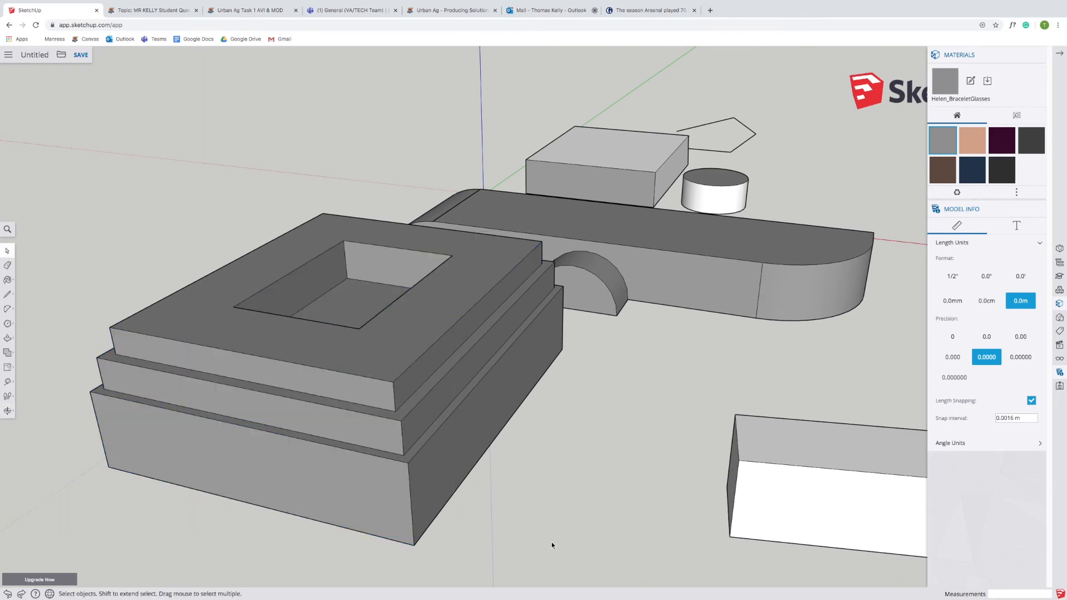
drag(59, 159, 59, 159)
click(238, 209)
drag(19, 167, 594, 570)
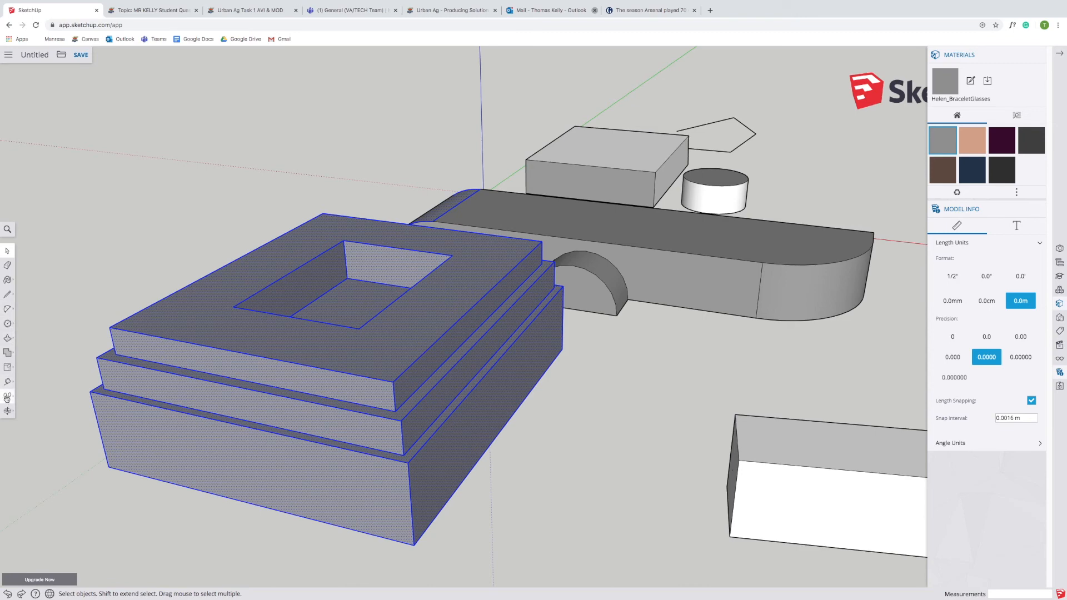
Step: Scale the stepped block to 1.43 along the blue axis and to 0.66 along the red axis
click(9, 370)
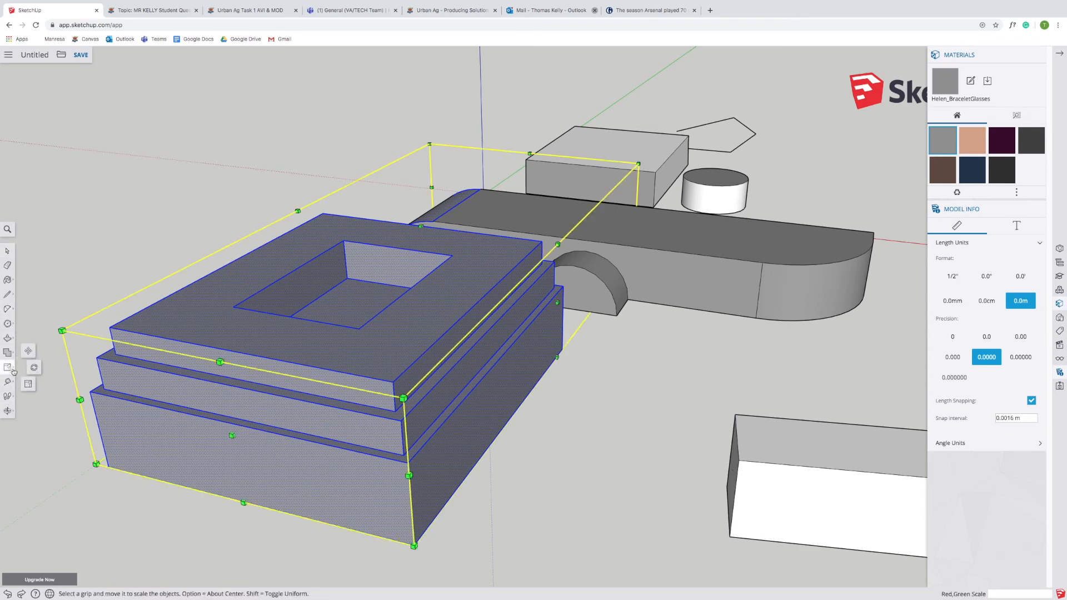
drag(62, 330, 119, 362)
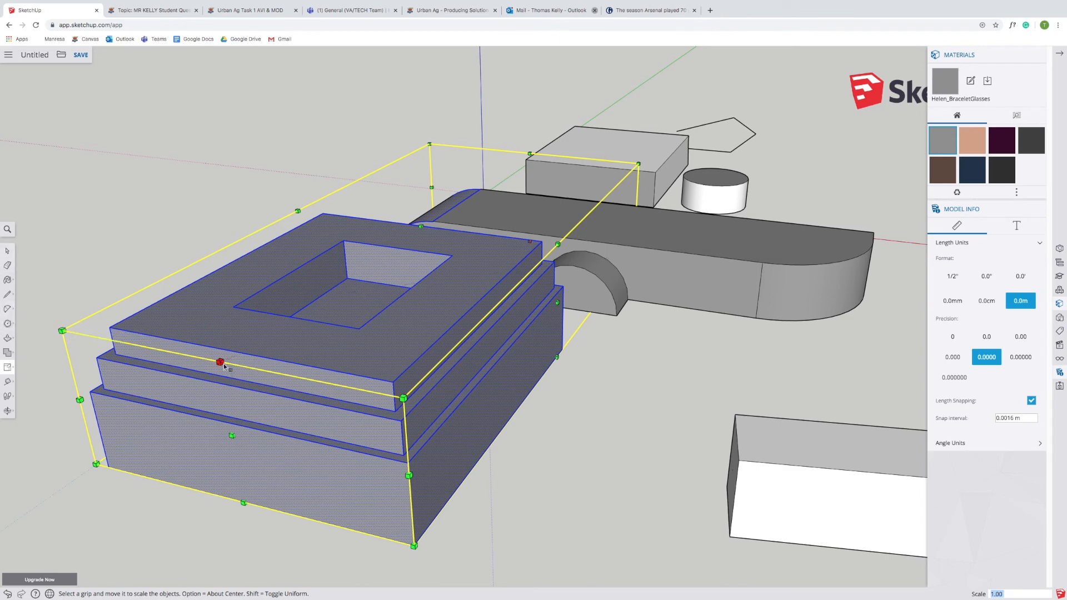
drag(224, 367, 223, 281)
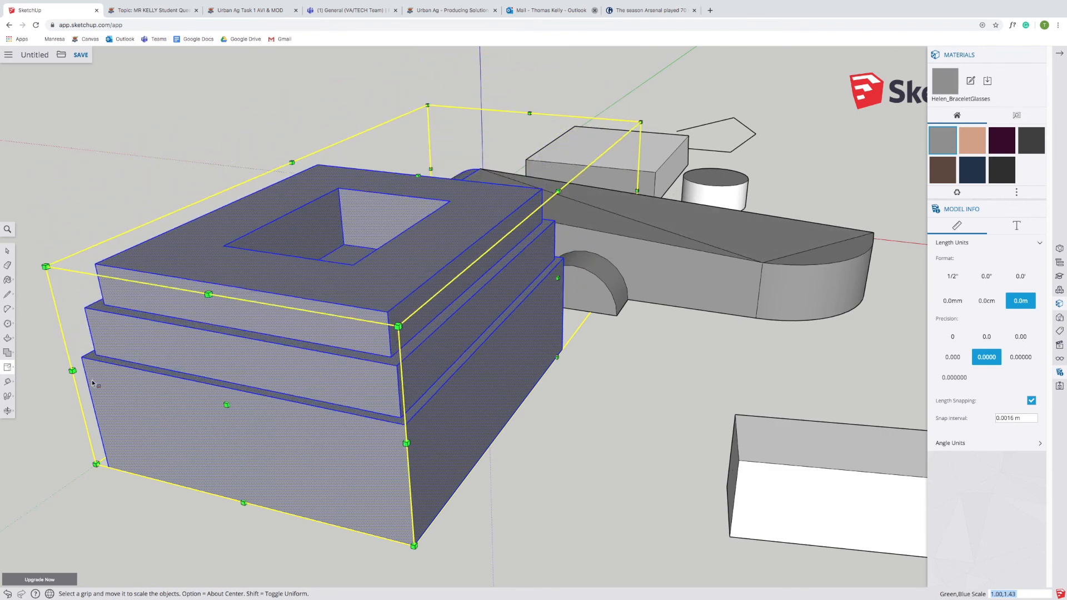
drag(72, 371, 141, 418)
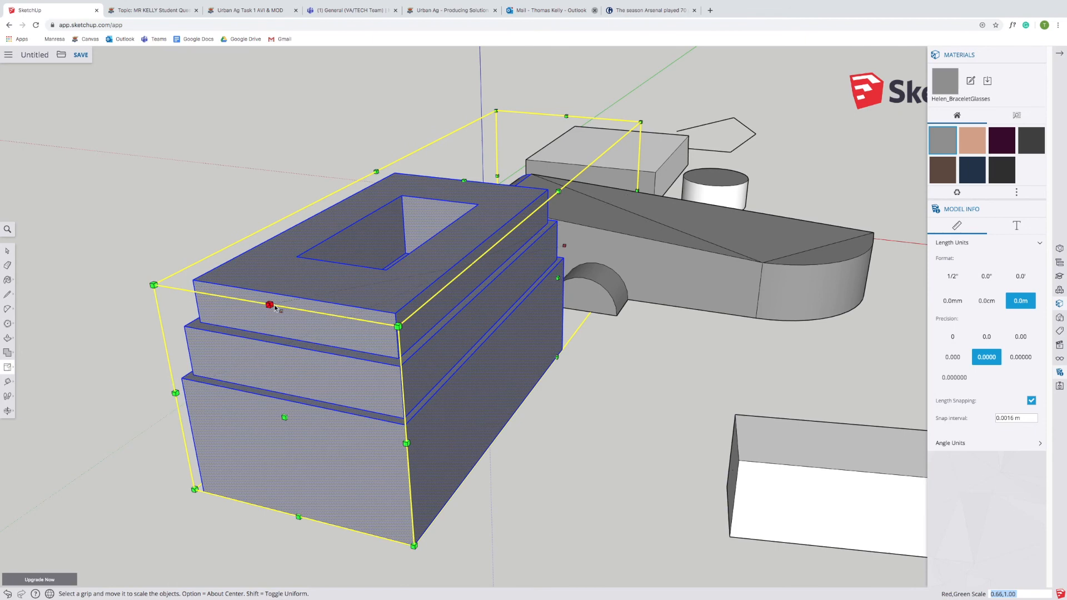
Step: Add a linear dimension for the height of the stepped block's bottom tier at its front corner, placed out beside the block
mouse_move(269, 306)
mouse_down()
mouse_move(279, 257)
mouse_move(267, 245)
mouse_move(269, 305)
mouse_up()
click(9, 369)
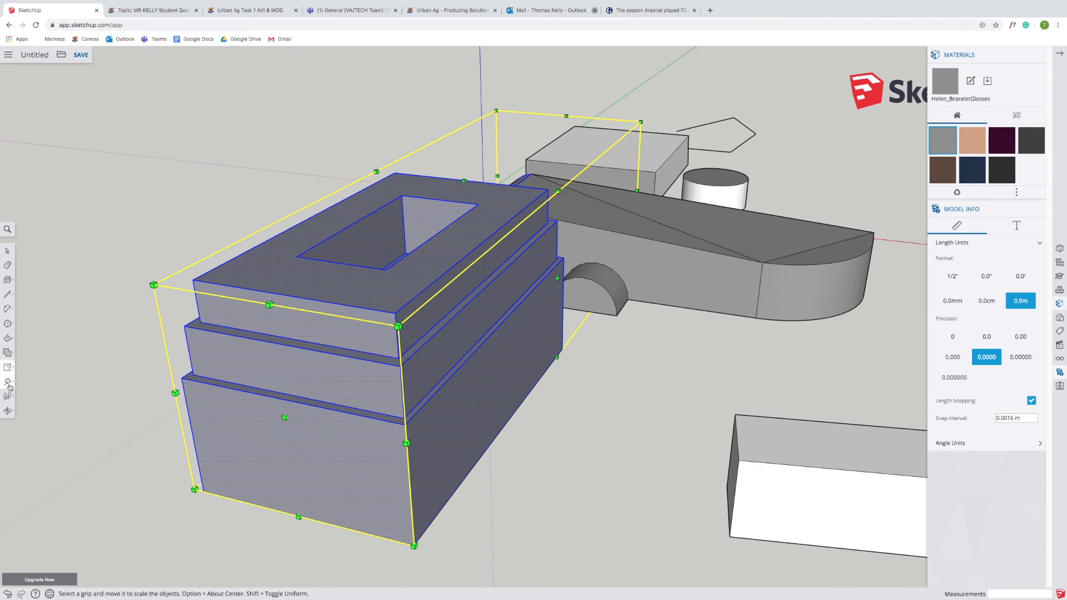
click(8, 382)
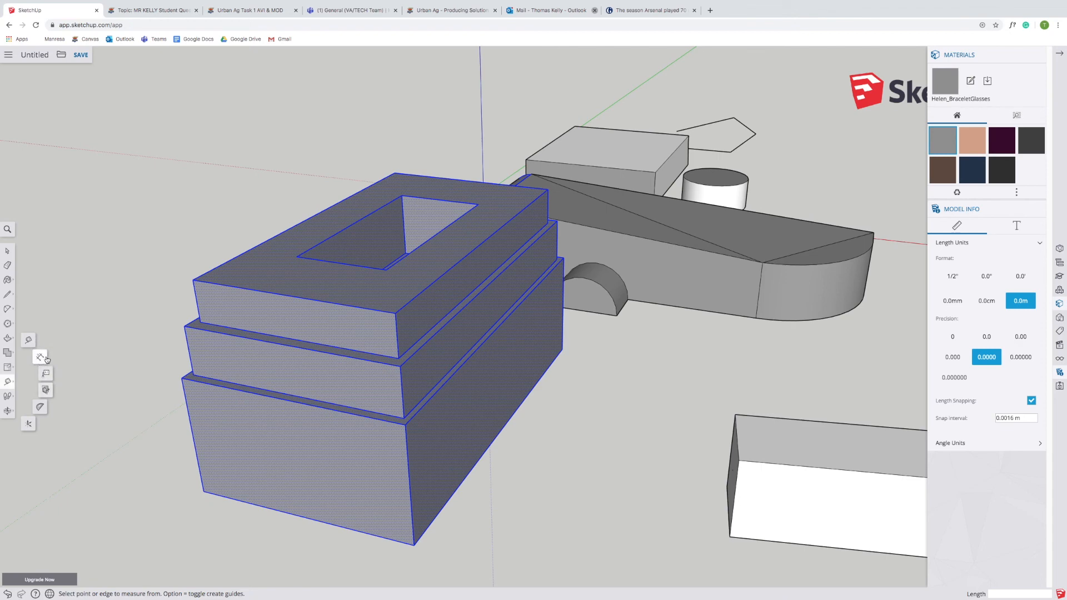
click(40, 357)
click(6, 382)
click(42, 360)
click(203, 491)
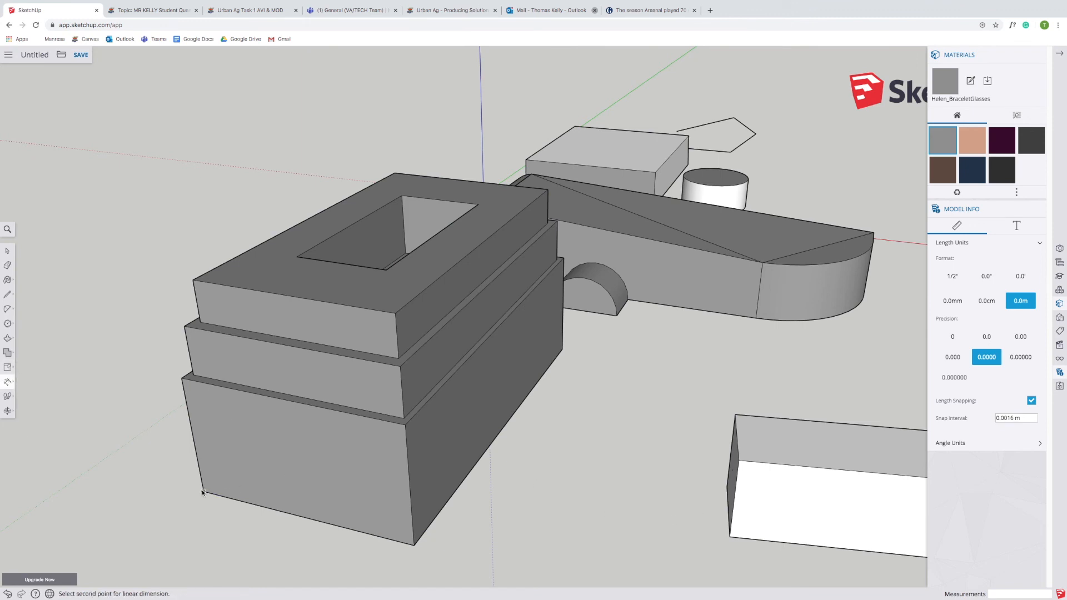
click(405, 426)
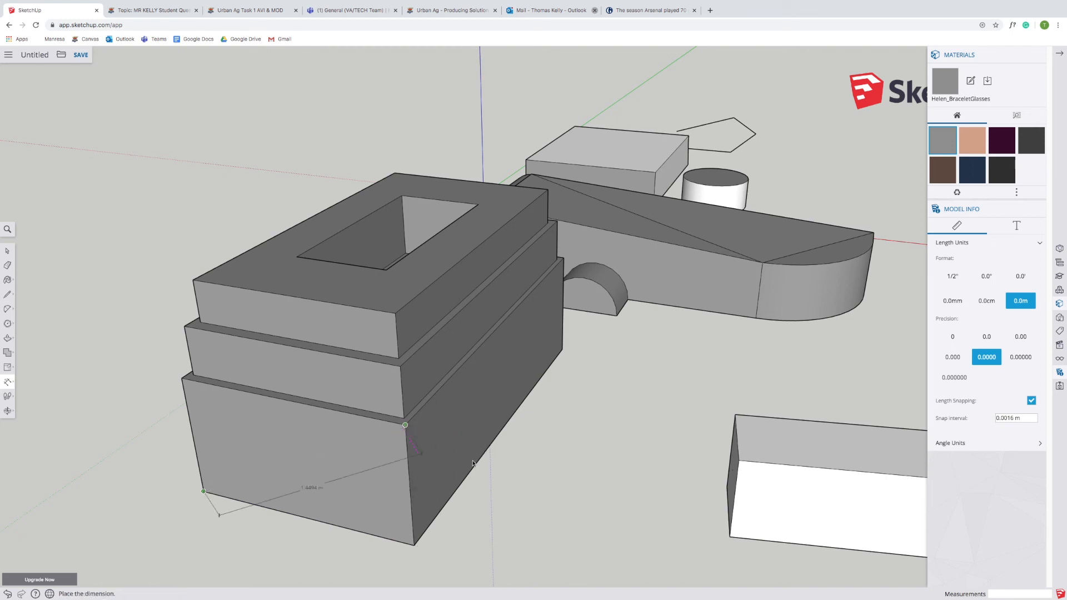
click(588, 491)
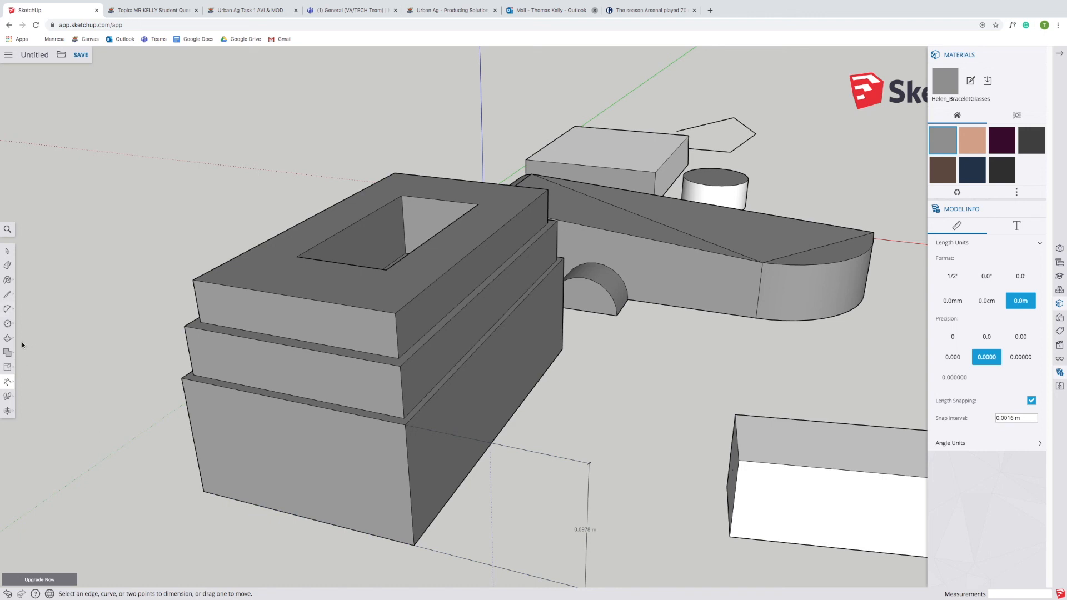
Step: Dimension the length of the long white block along its upper front edge, placing the dimension line in front of the block
click(7, 411)
click(31, 410)
drag(412, 364, 380, 492)
click(8, 382)
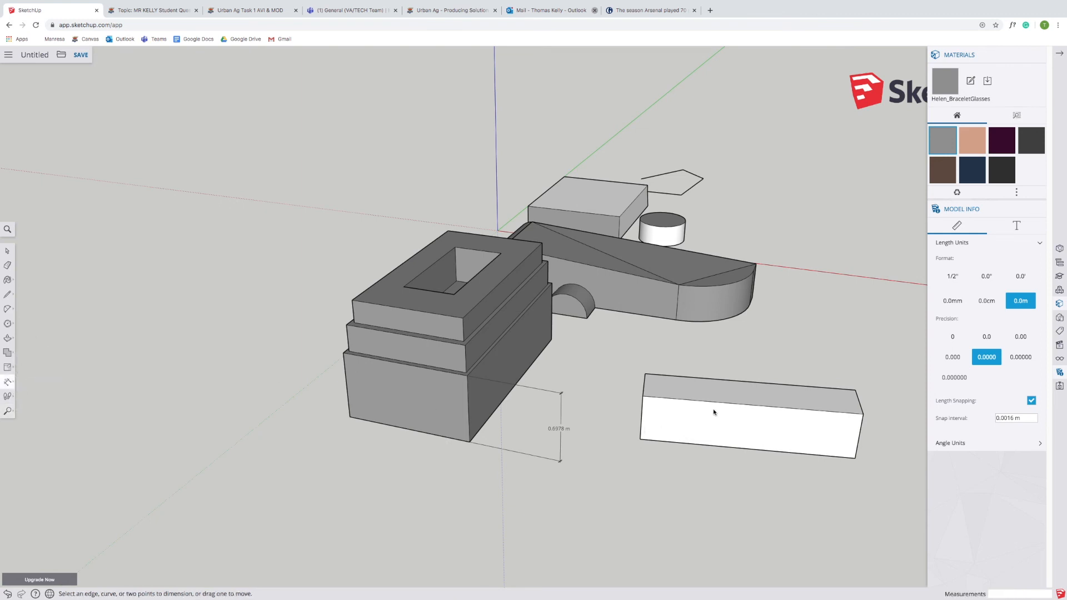
click(675, 401)
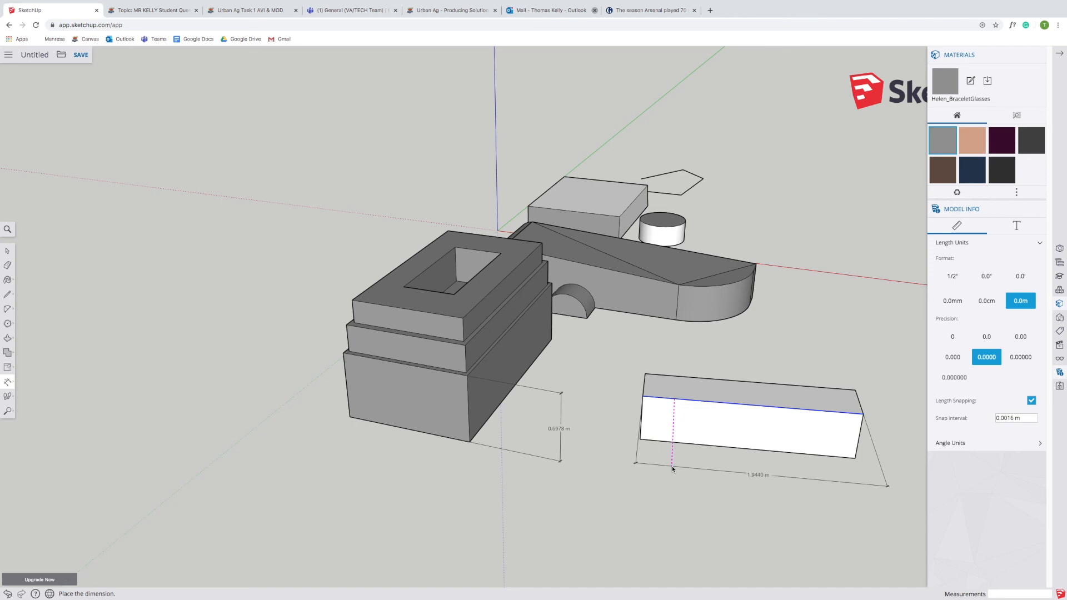
click(672, 468)
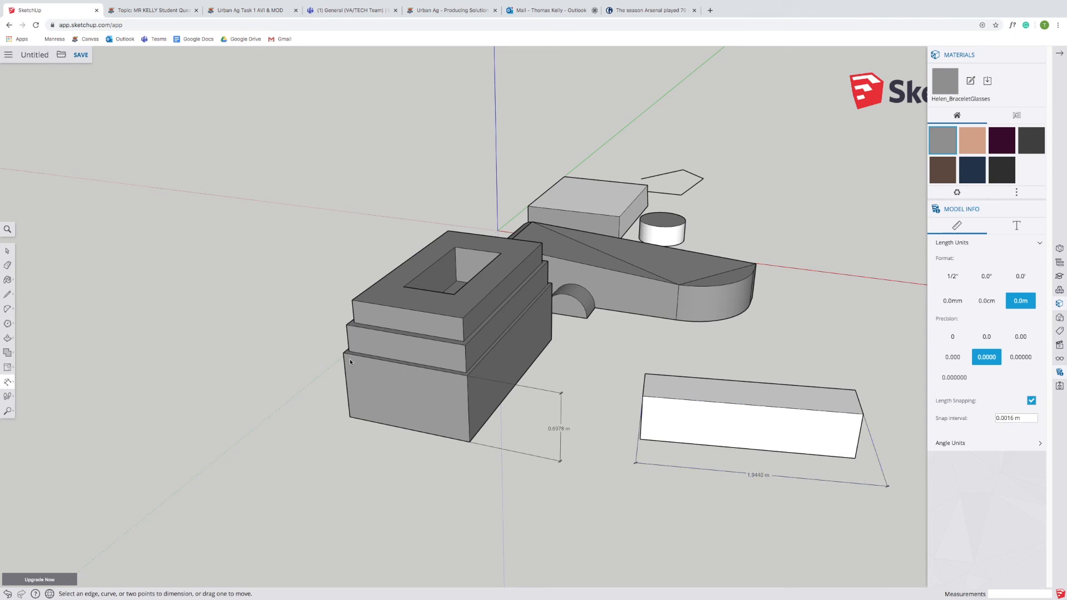
click(8, 382)
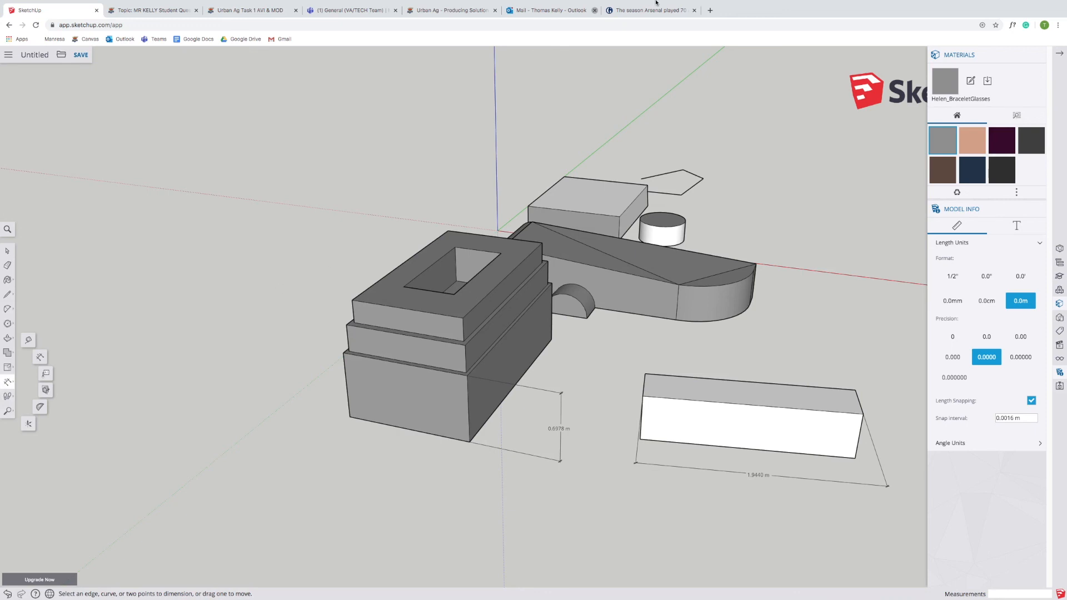
mouse_move(720, 2)
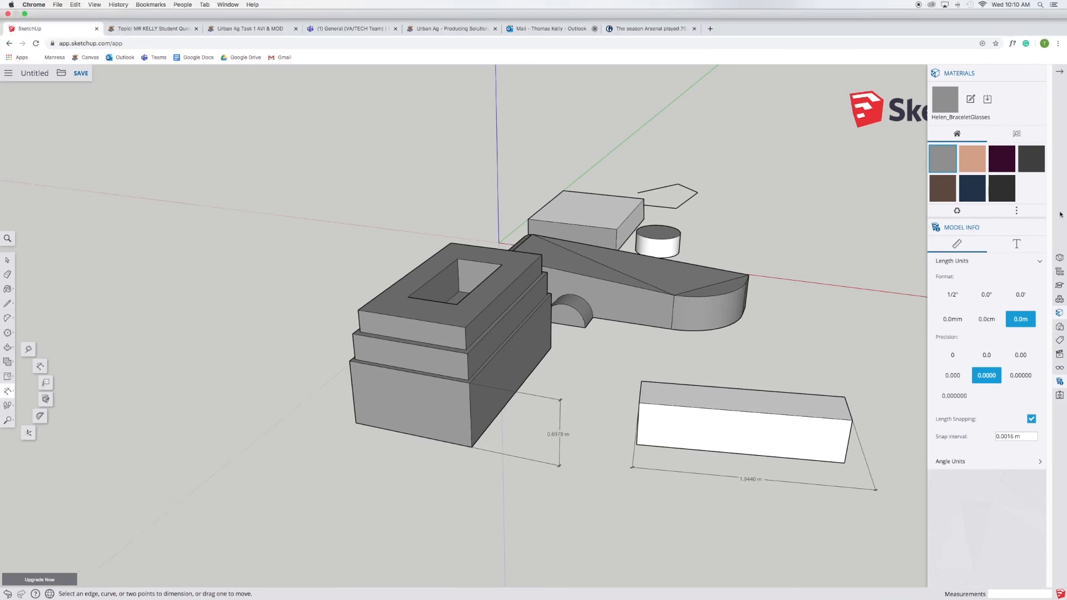